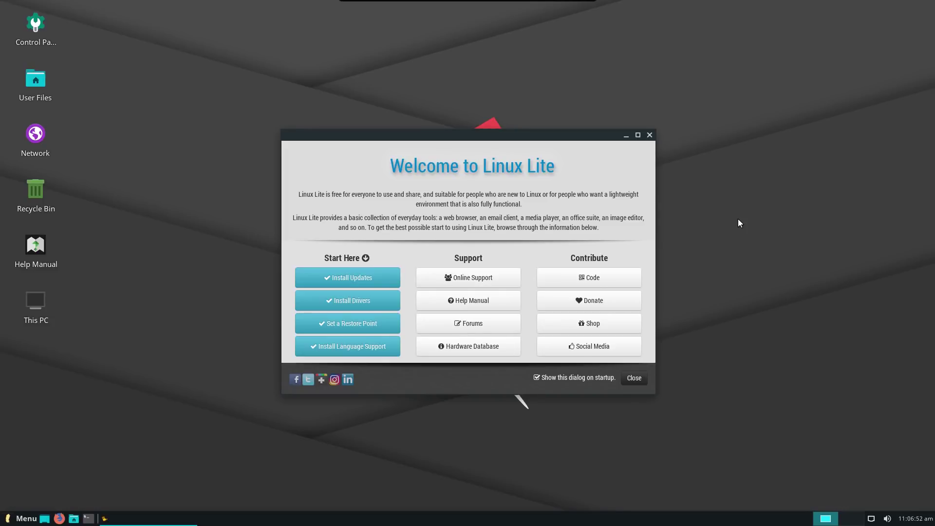
Step: Run free -m in a terminal to show memory in MB (5931 total, 396 used, 5174 free), then close it
click(89, 519)
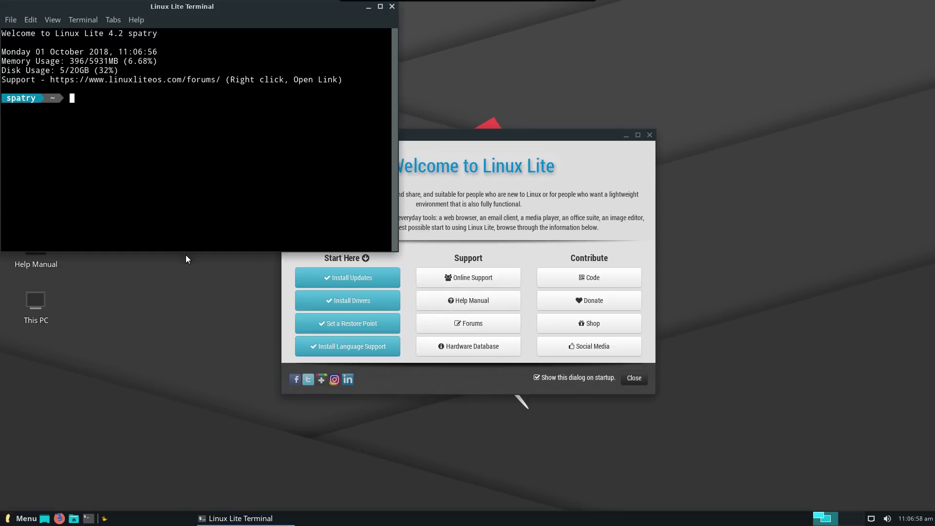
text(free -m)
key(Return)
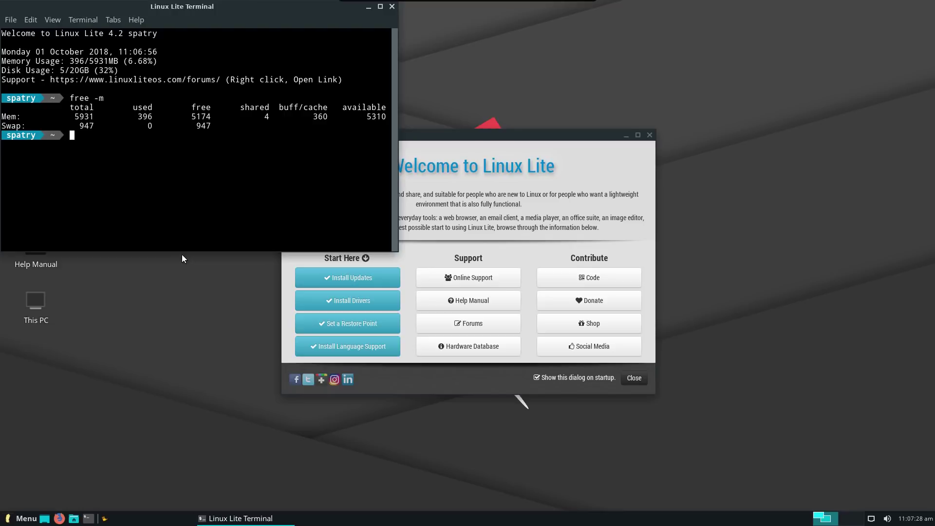
click(392, 7)
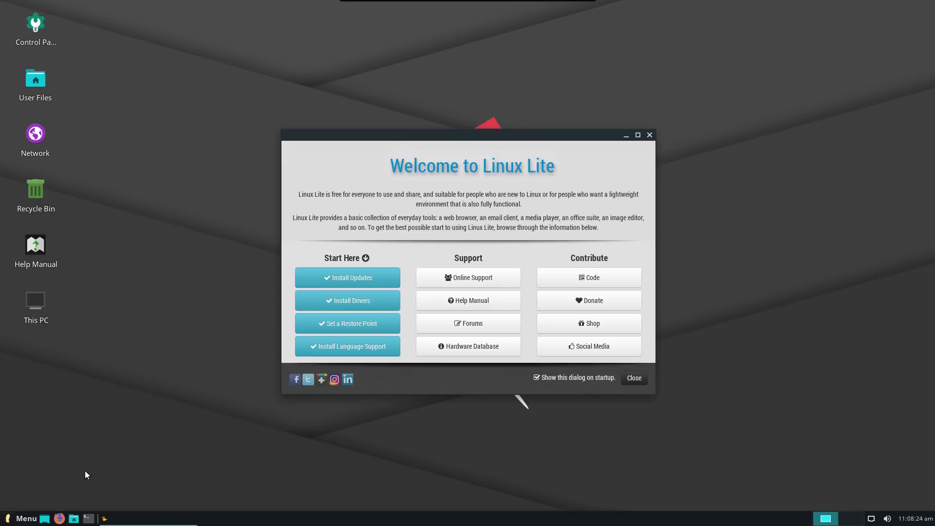
Step: Bring up the application menu showing Internet apps like Firefox and Thunderbird
click(23, 520)
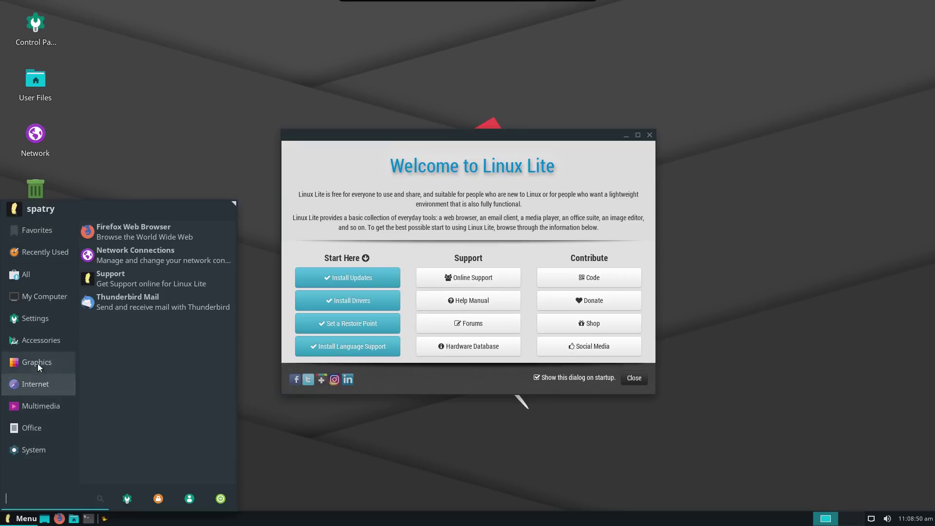
Step: Browse the menu categories down to Multimedia, listing CD/DVD Burner, VLC media player and Volume Control
mouse_move(40, 360)
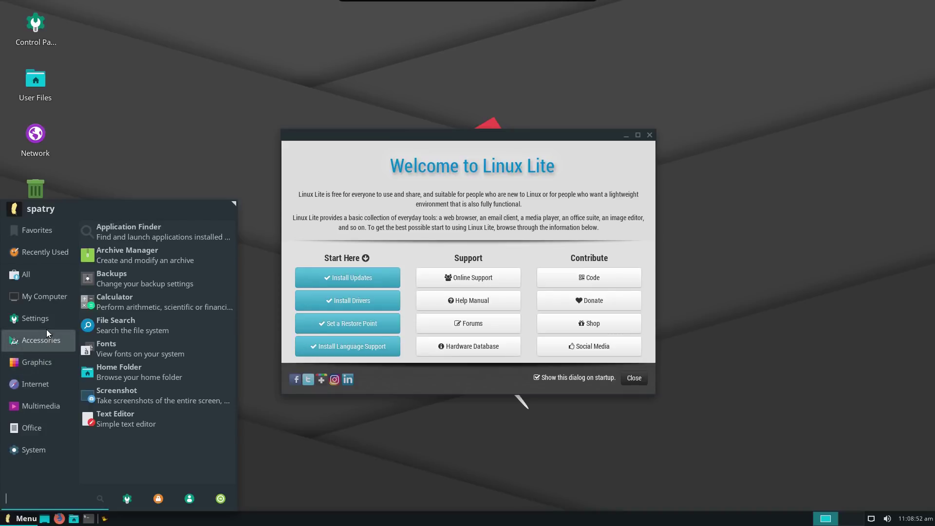
mouse_move(46, 341)
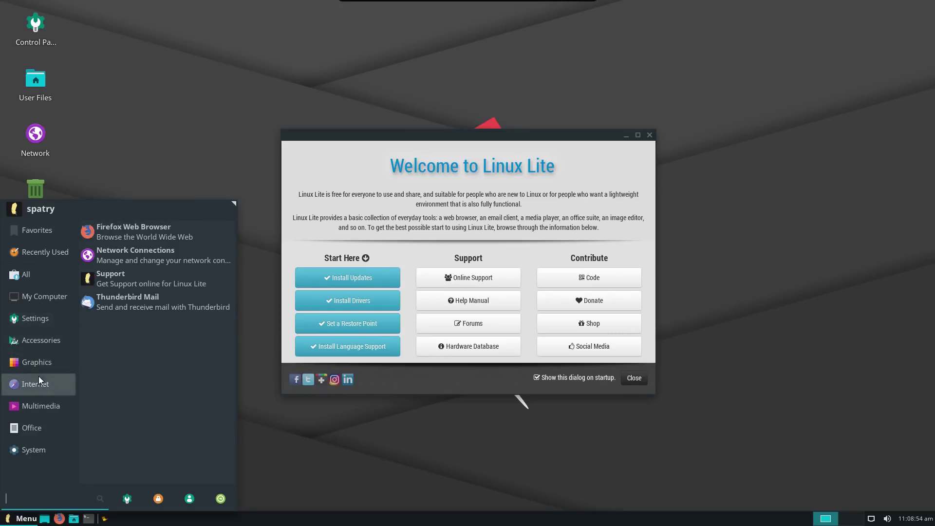
Step: Launch Lite Software from Settings with the administrator password and start updating software sources
click(126, 501)
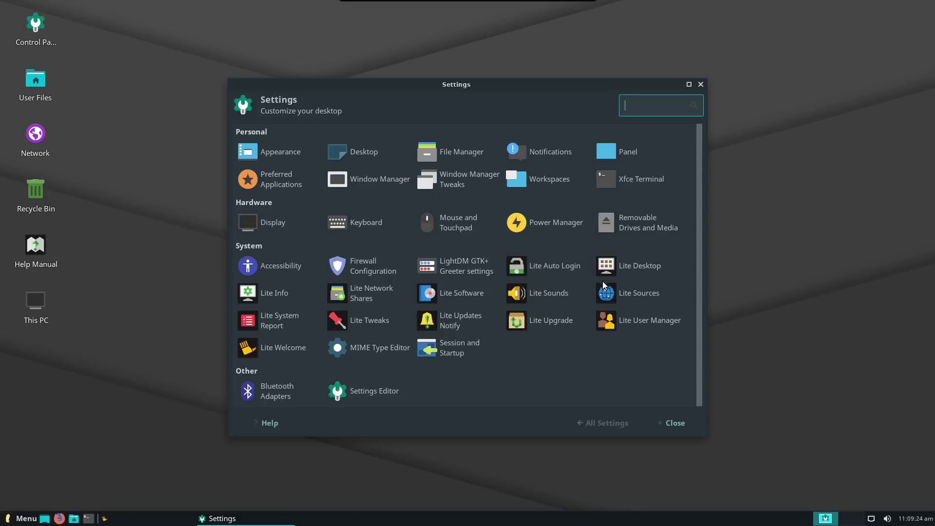
click(459, 294)
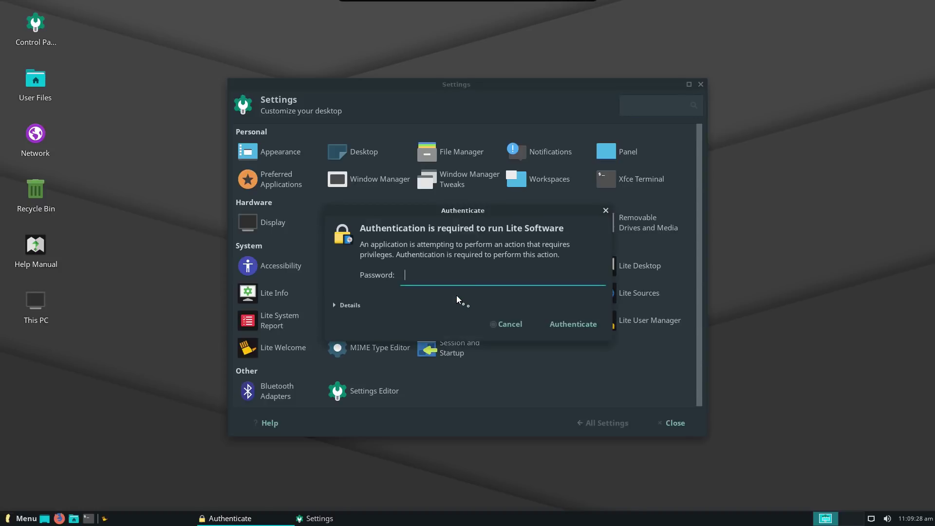
text(••••)
click(573, 325)
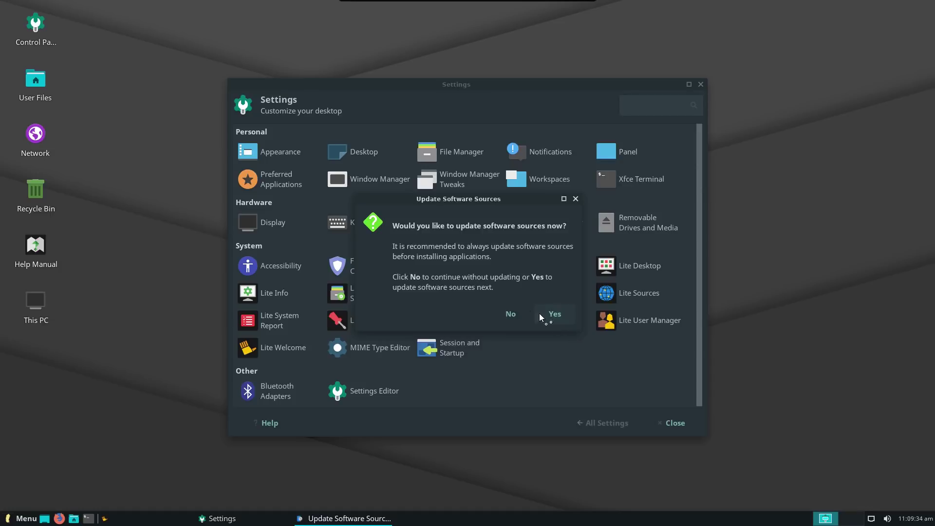
click(544, 315)
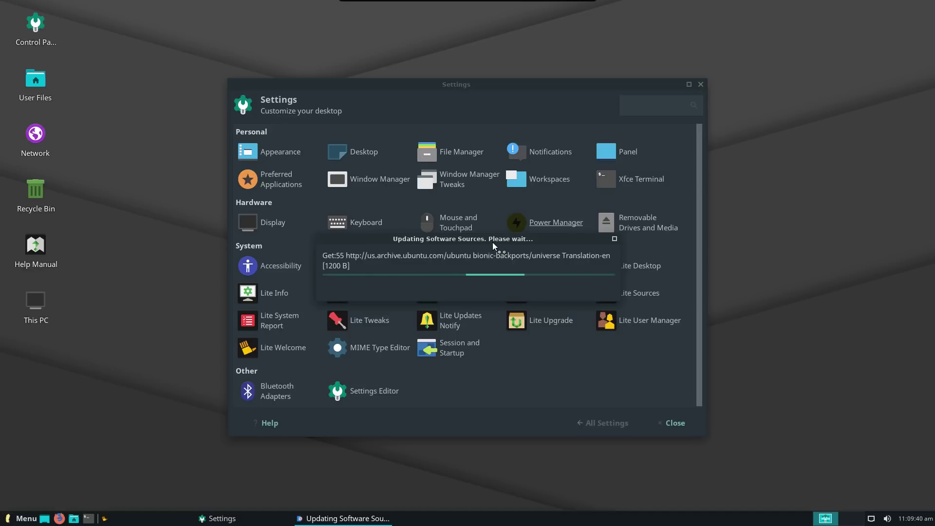
drag(493, 241, 788, 15)
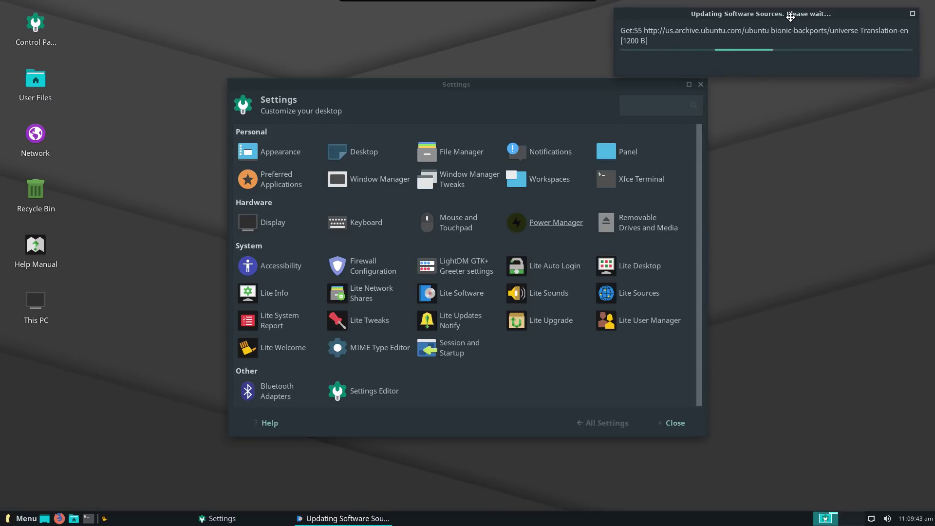
Step: Review the Desktop Icons options unchanged, set the Lite Software chooser aside, and bring up Lite Tweaks
click(643, 267)
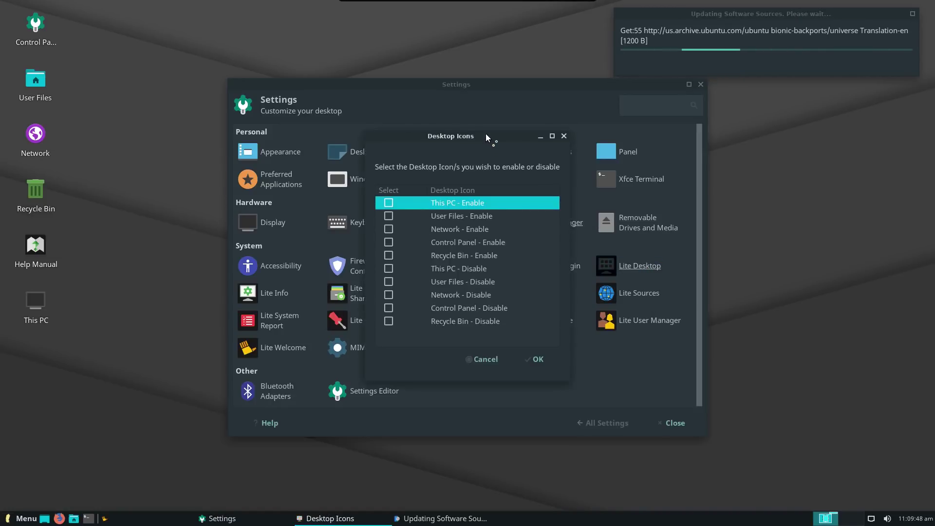
drag(486, 134, 199, 40)
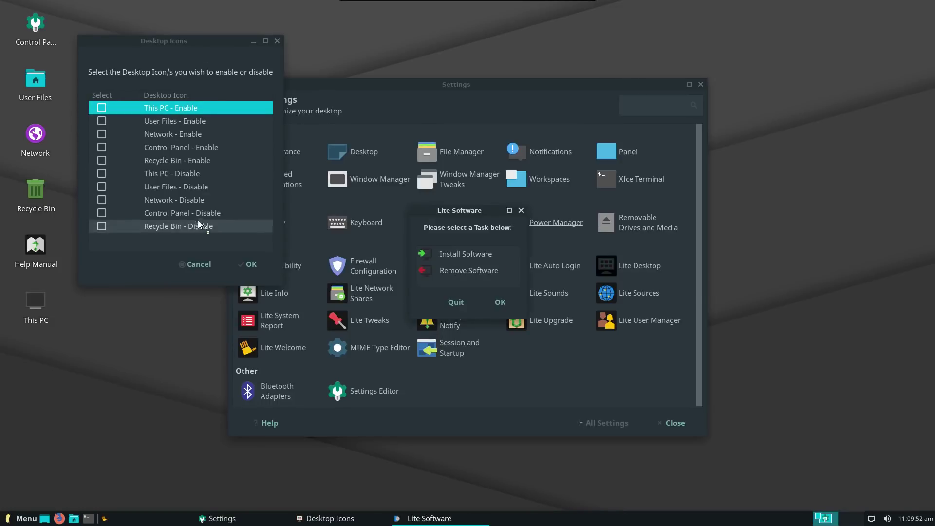
click(277, 41)
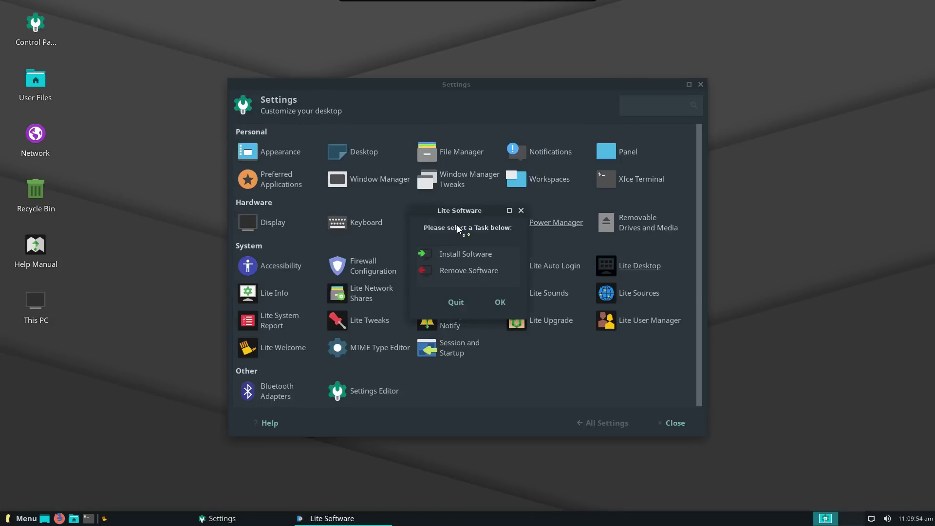
drag(455, 208, 138, 81)
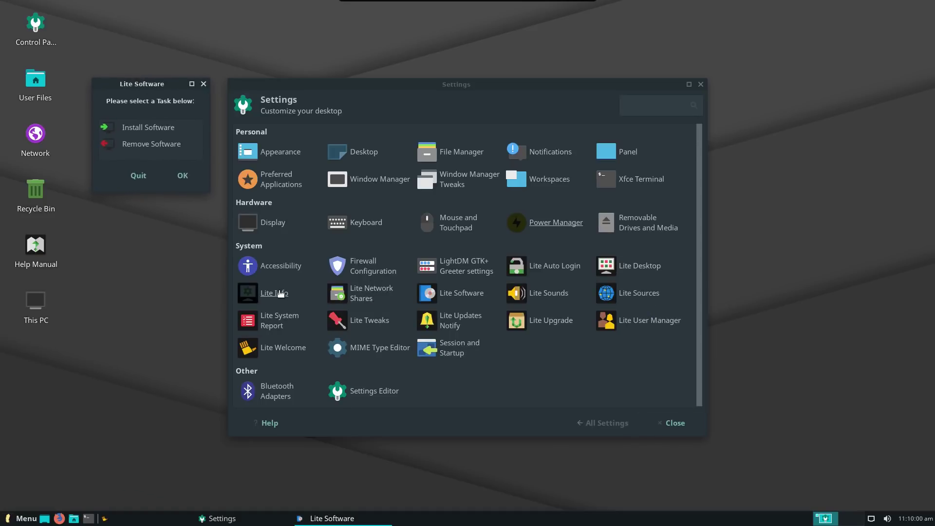
click(356, 321)
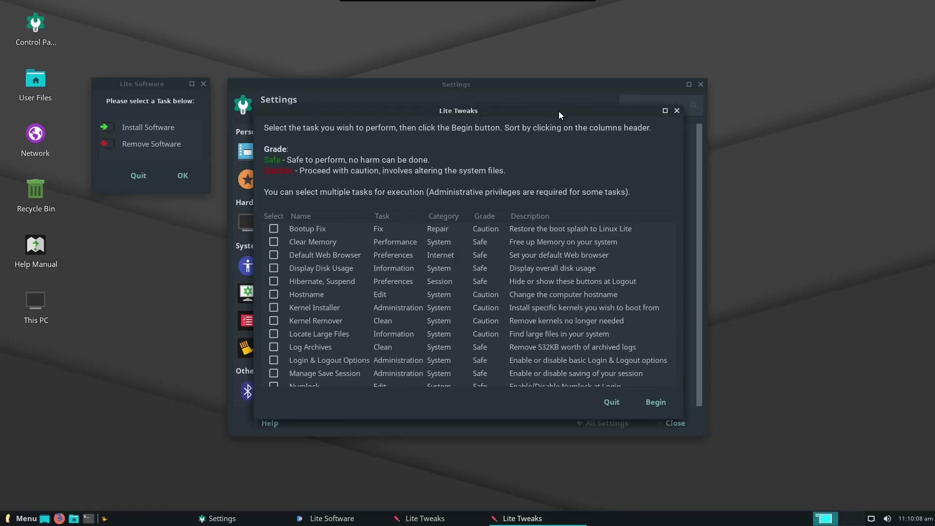
Step: Scroll the Lite Tweaks task list from Bootup Fix to zRAM, then close both Lite Tweaks windows
drag(559, 111, 729, 12)
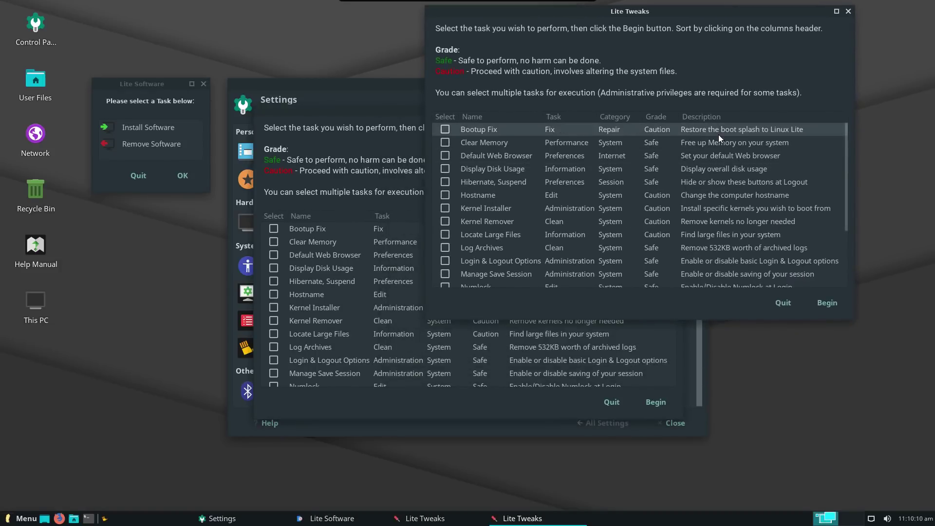
scroll(718, 136, down, 3)
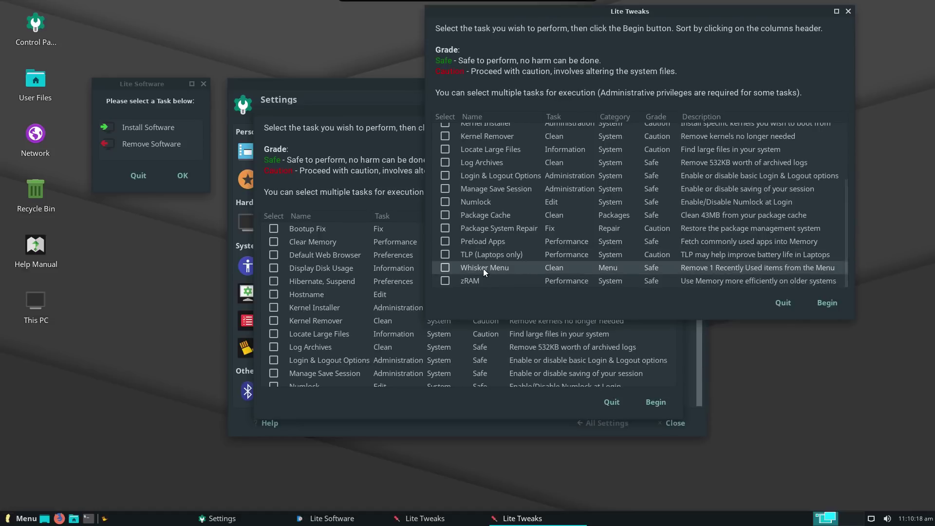
scroll(483, 268, up, 3)
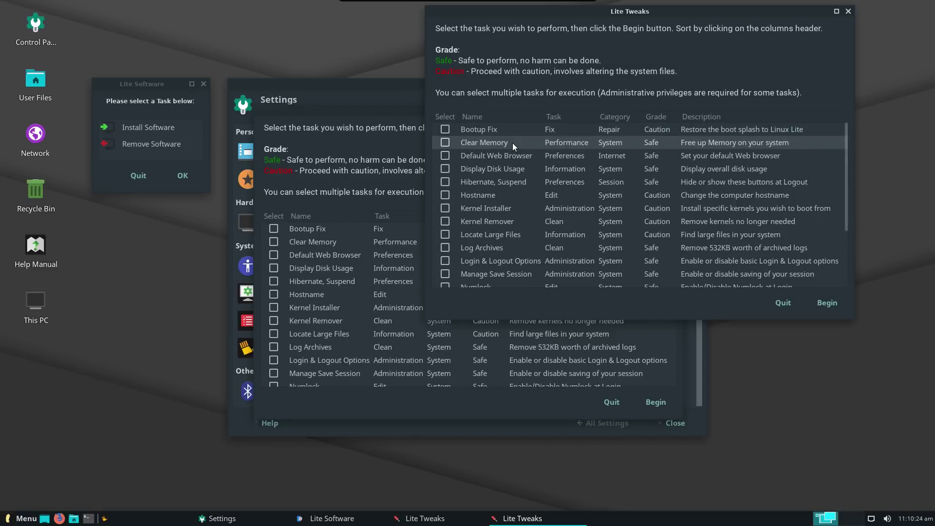
scroll(512, 155, down, 3)
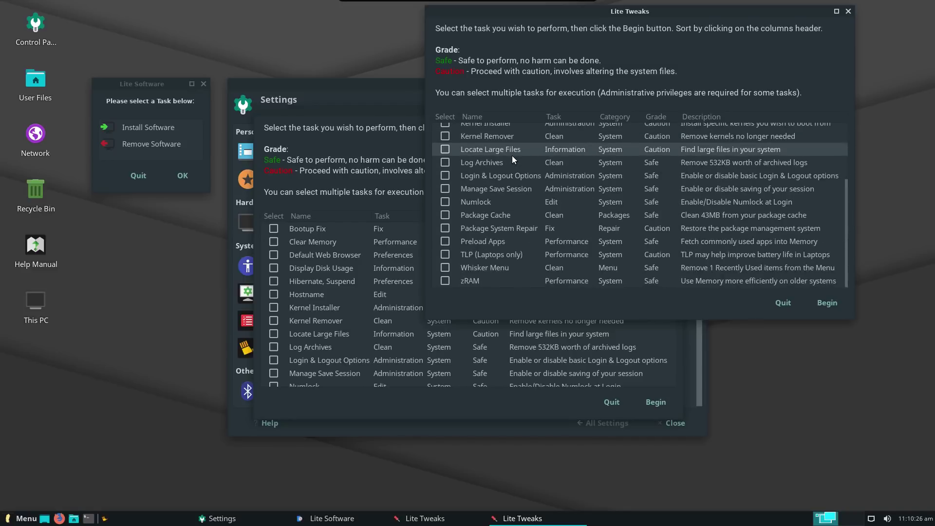
click(847, 11)
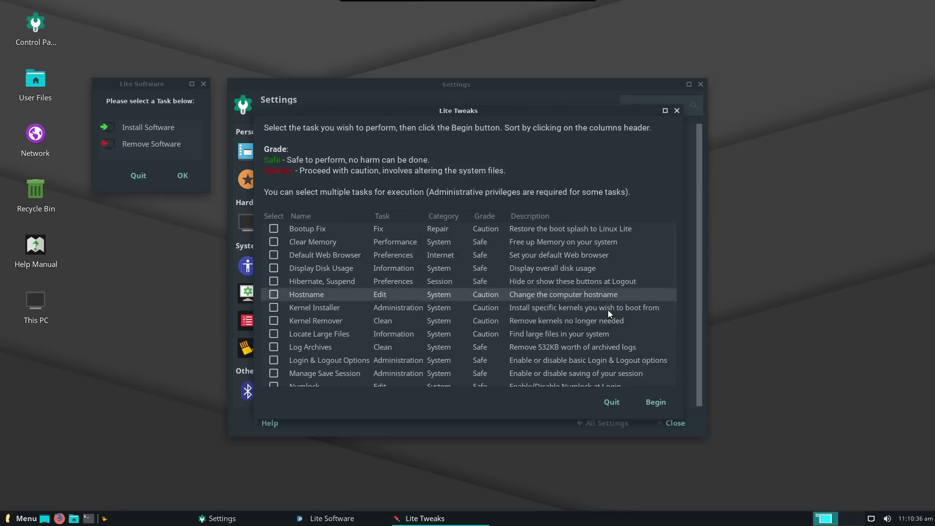
click(677, 111)
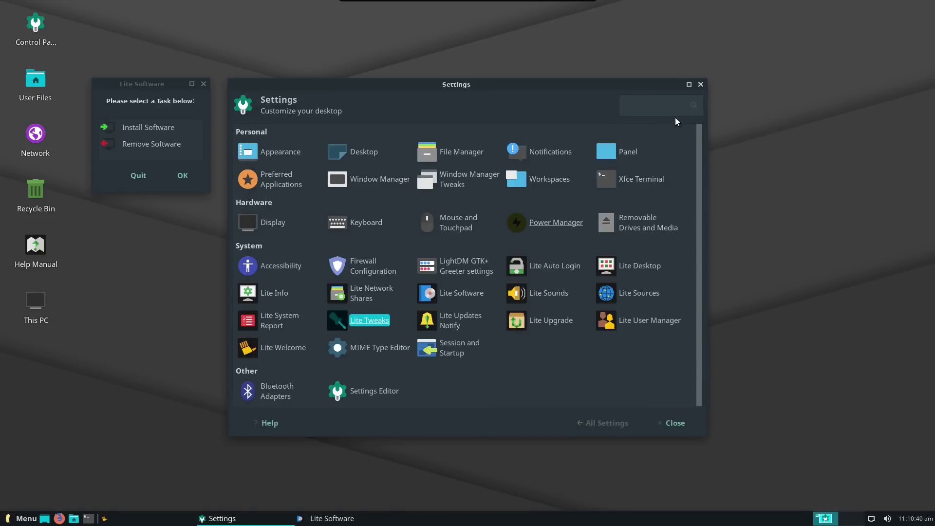
Step: Look at the Remove Software tool, then return to the Lite Software task chooser
click(154, 145)
double_click(154, 145)
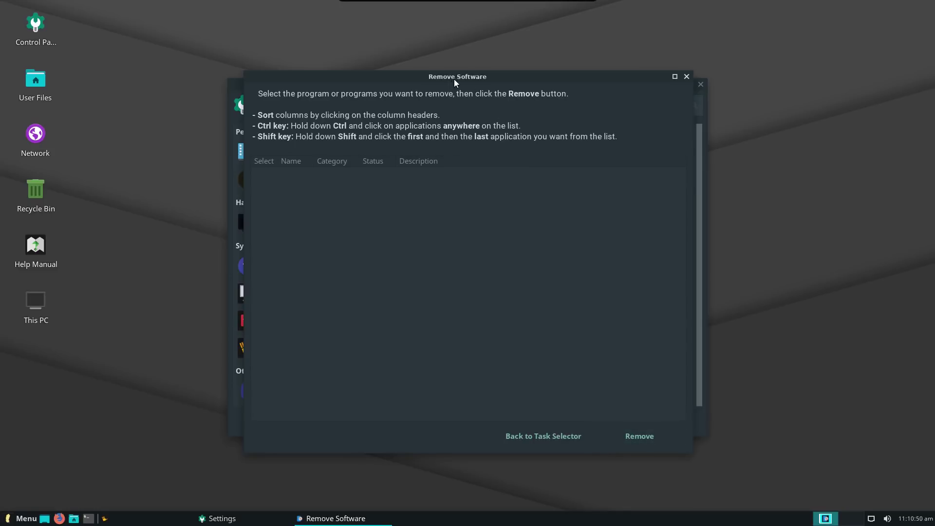
drag(454, 79, 659, 38)
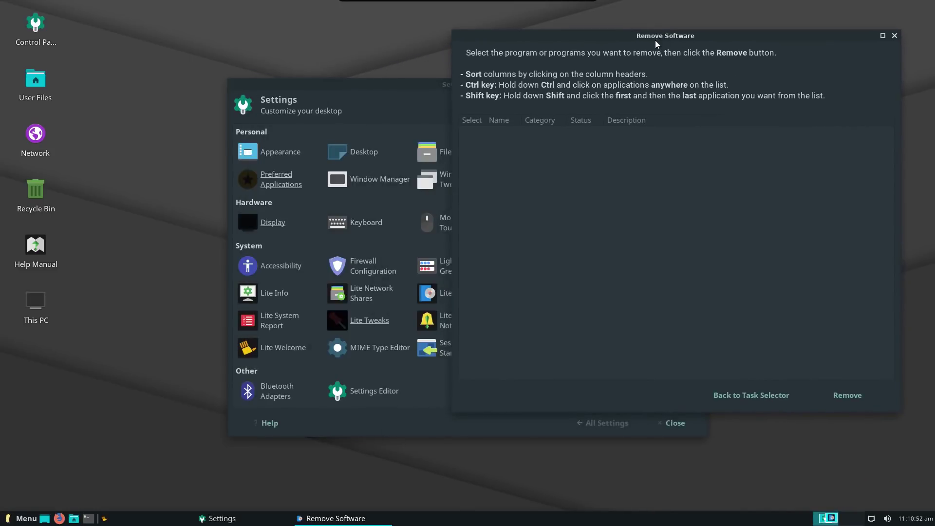
click(748, 394)
Step: Look at the Install Software list, then go back to the task chooser
click(444, 253)
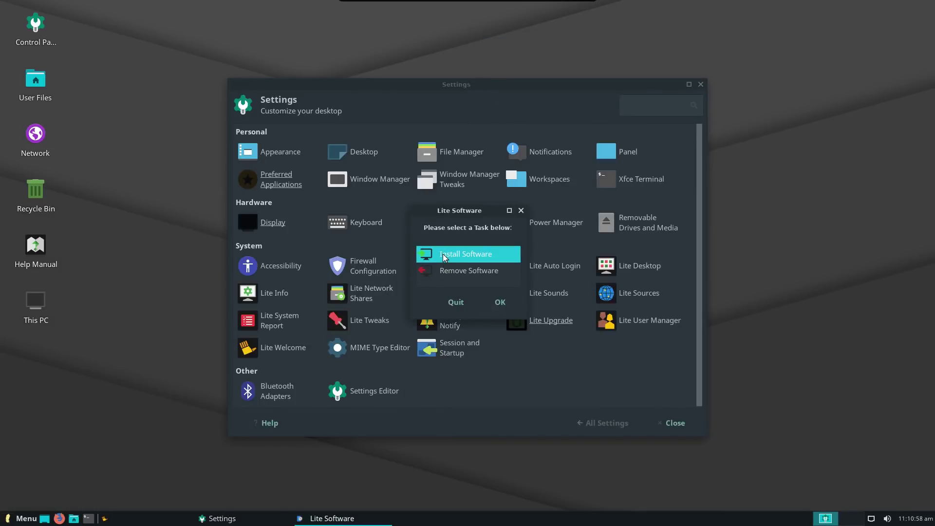
double_click(443, 257)
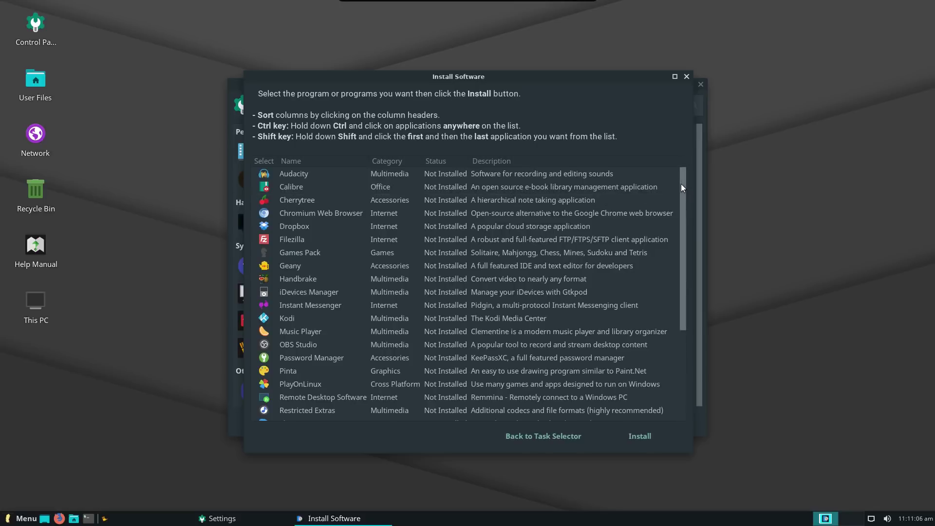
mouse_move(680, 183)
mouse_down()
mouse_move(677, 384)
mouse_move(679, 172)
mouse_up()
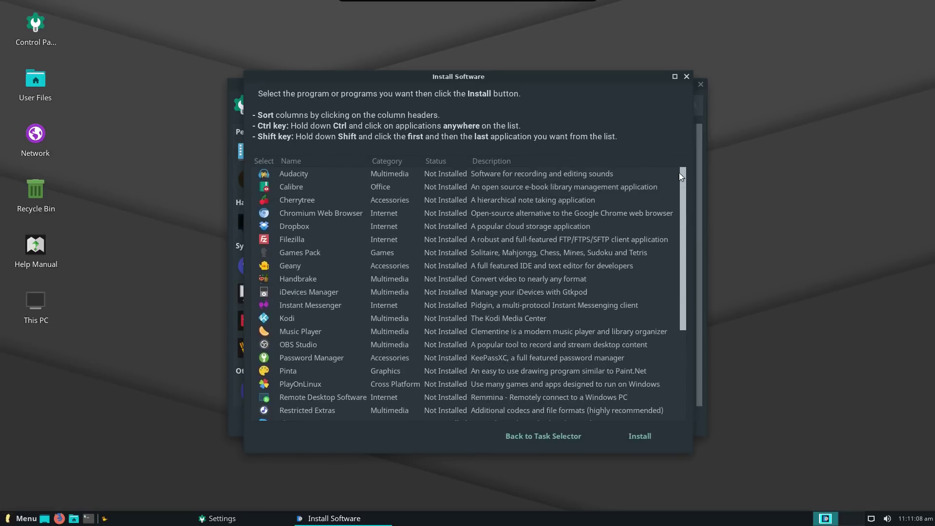
click(686, 76)
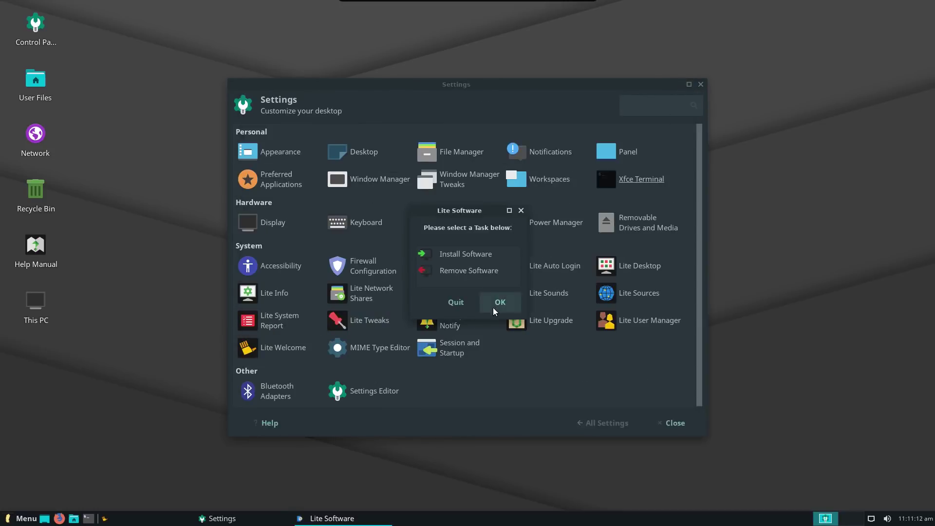
click(29, 518)
Step: Search 'soft' and launch Synaptic with the admin password, review its 61732 packages, then close it
click(54, 384)
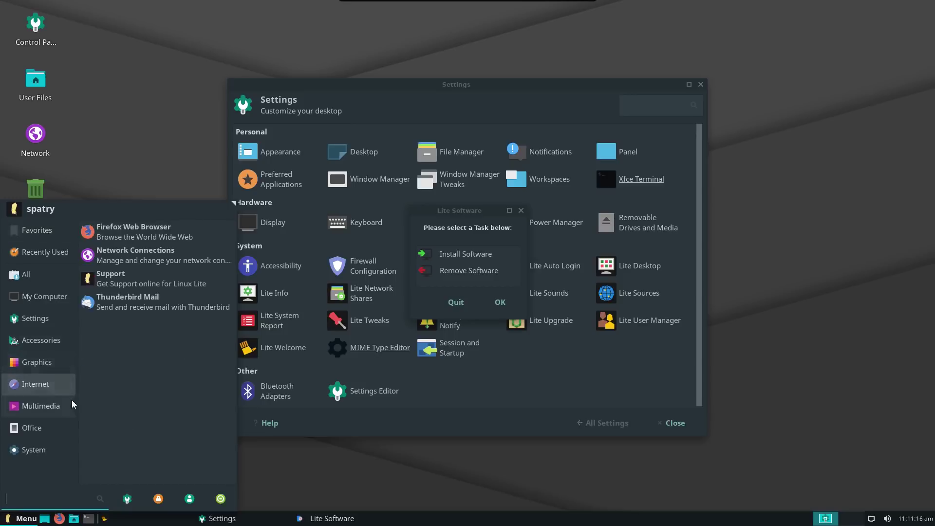
click(44, 252)
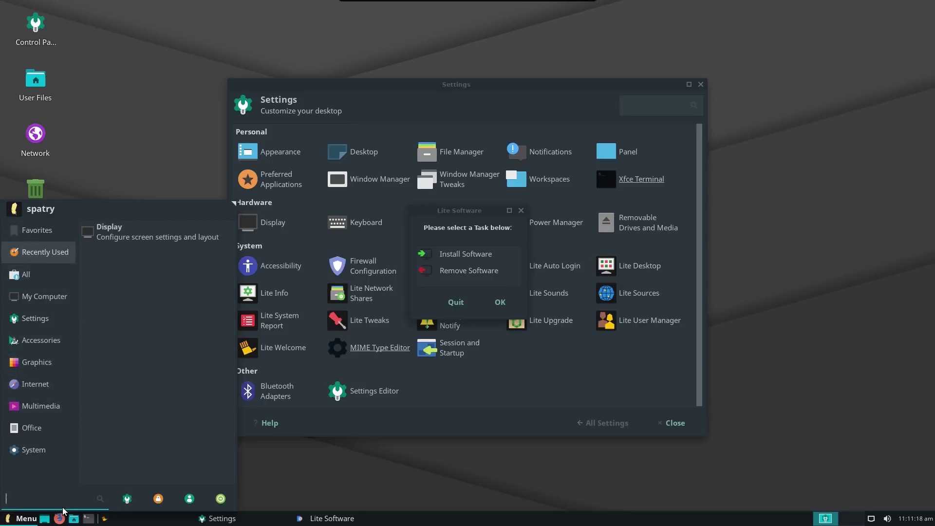
text(soft)
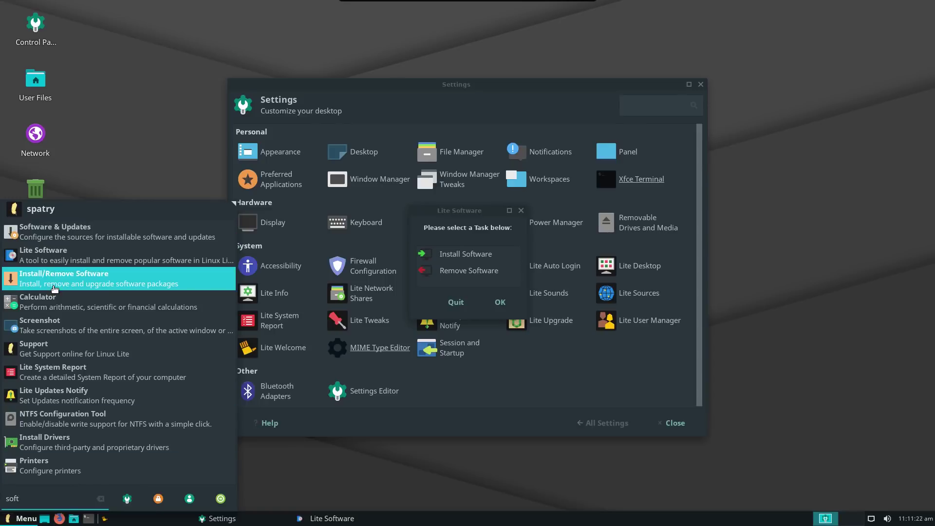
click(54, 278)
text(•)
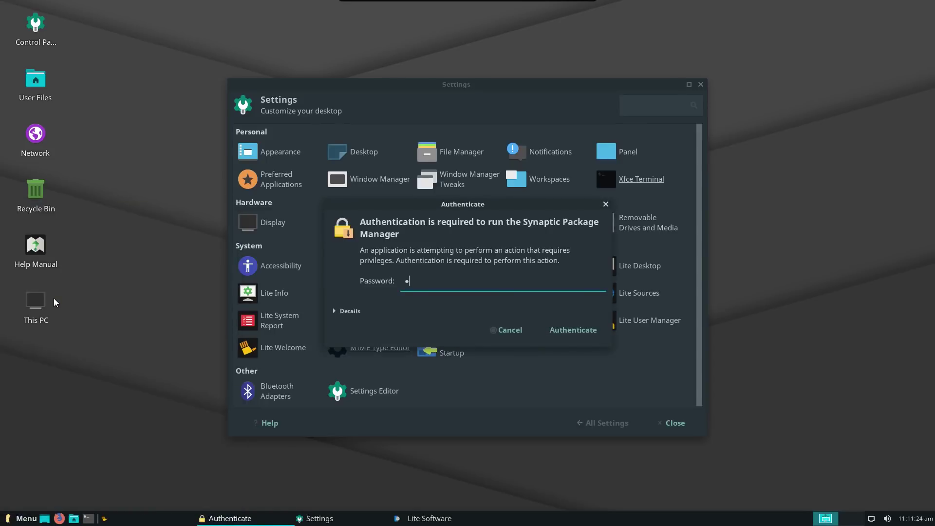
text(•••)
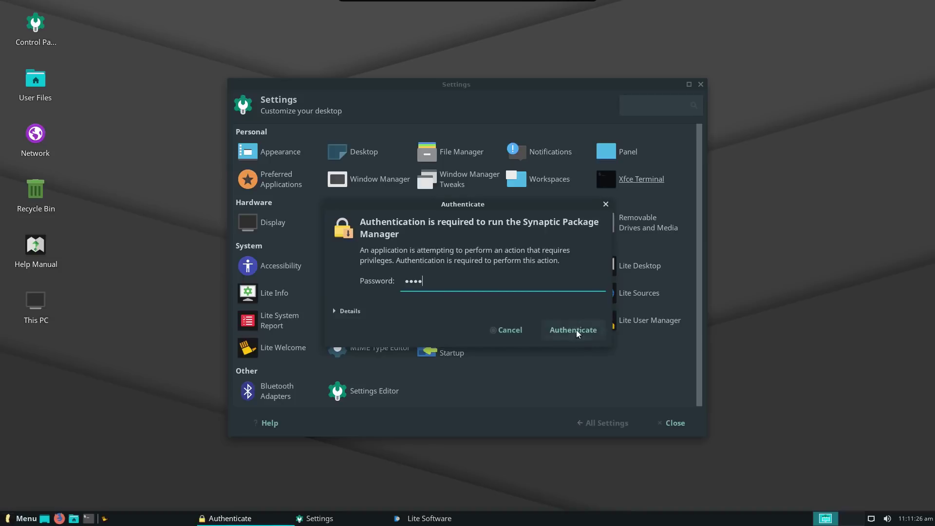
click(577, 331)
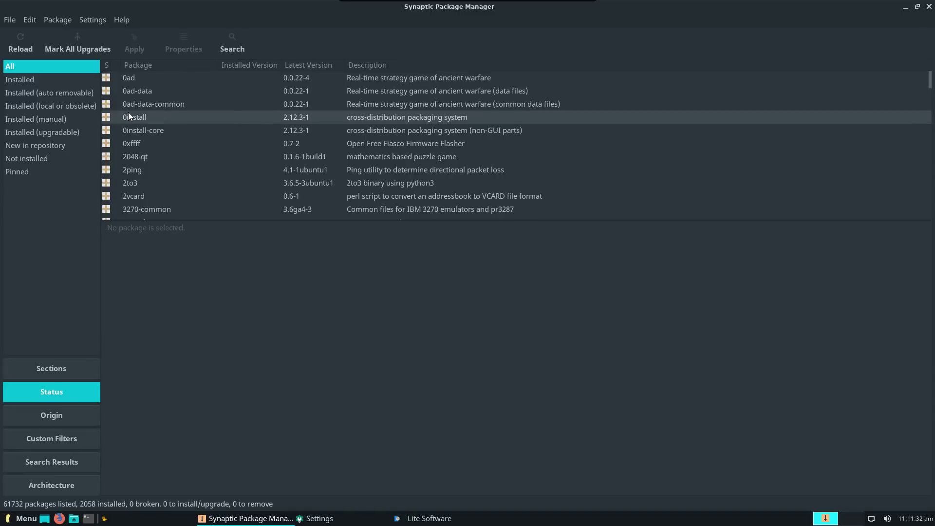
click(929, 6)
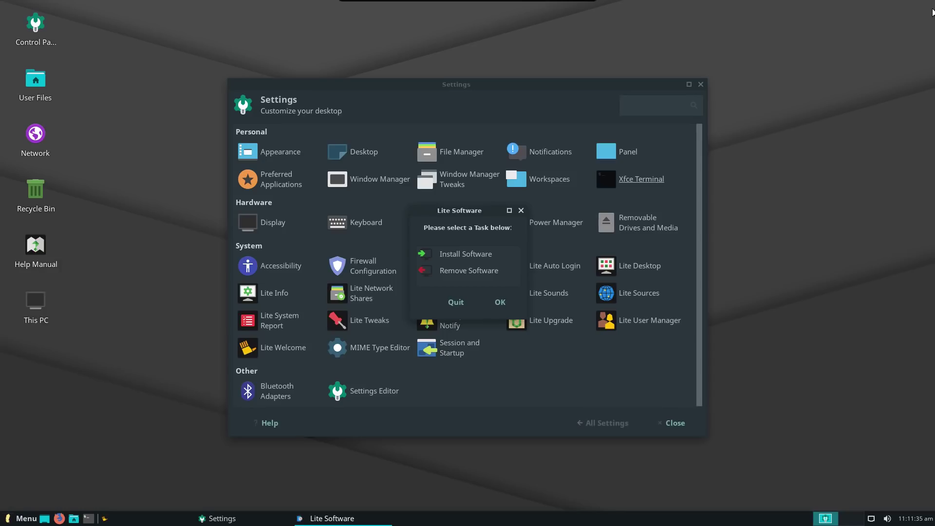
Step: Close the Lite Software chooser, browse the menu categories, and bring up Appearance from Settings
click(520, 213)
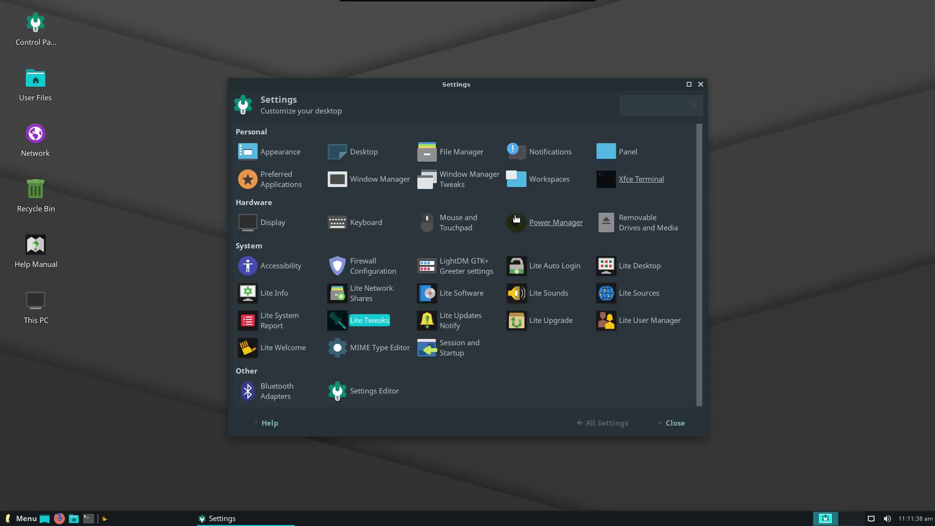
click(18, 516)
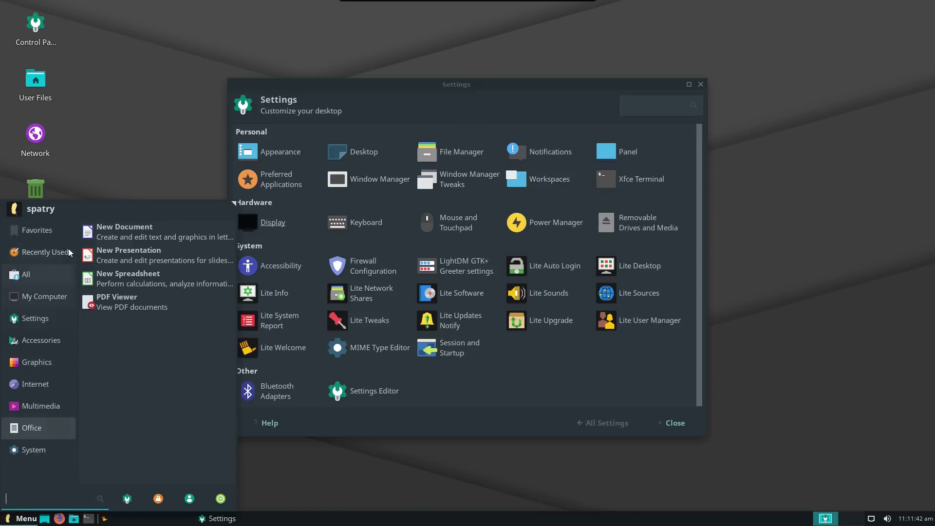
mouse_move(62, 255)
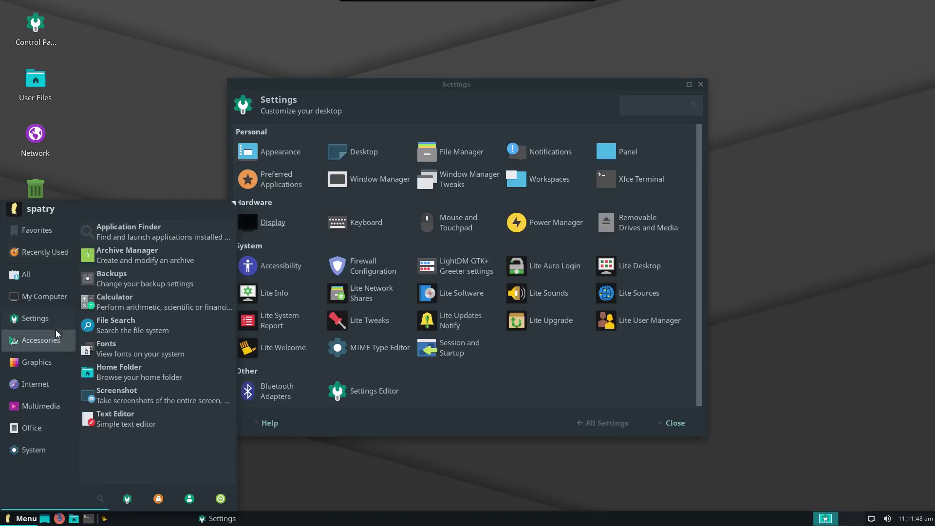
mouse_move(51, 366)
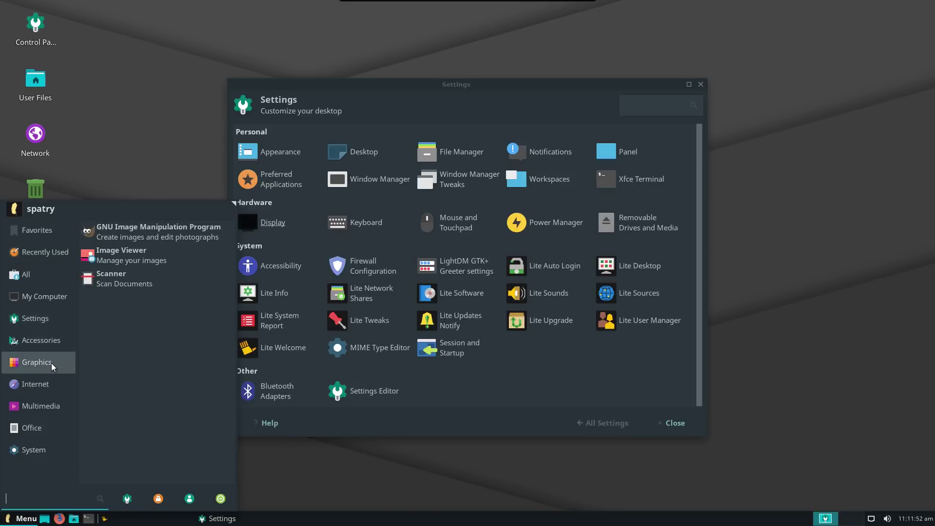
mouse_move(62, 384)
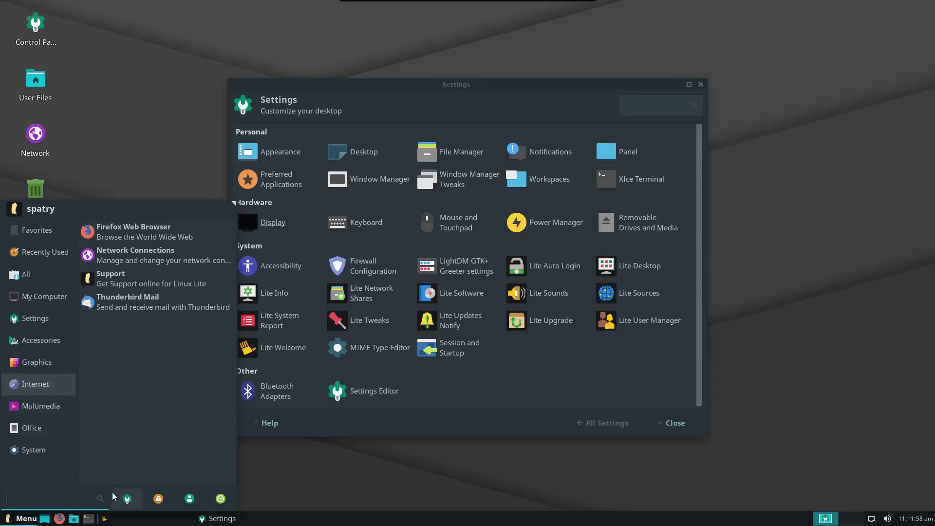
click(128, 499)
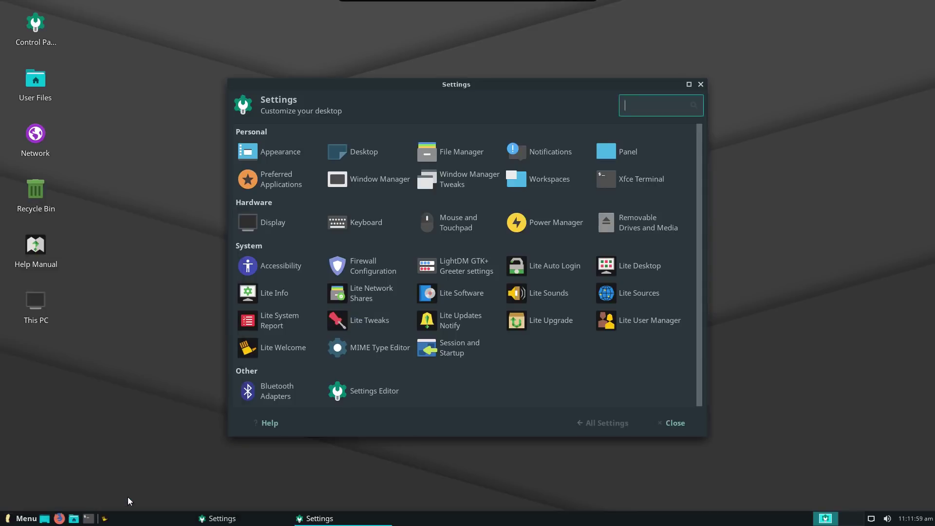
click(283, 152)
Step: Scroll the Appearance Style themes, view the Icons and Fonts tabs, then close the window
scroll(339, 202, down, 5)
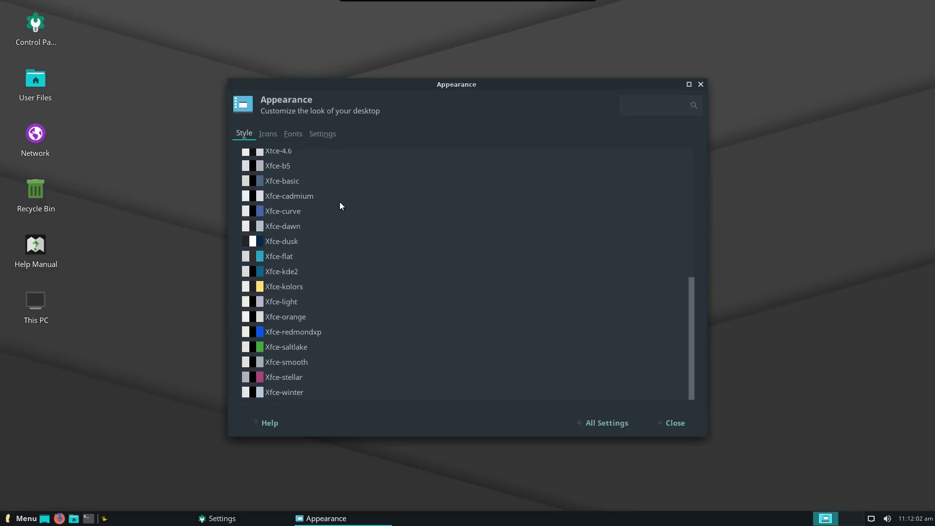
scroll(339, 202, up, 6)
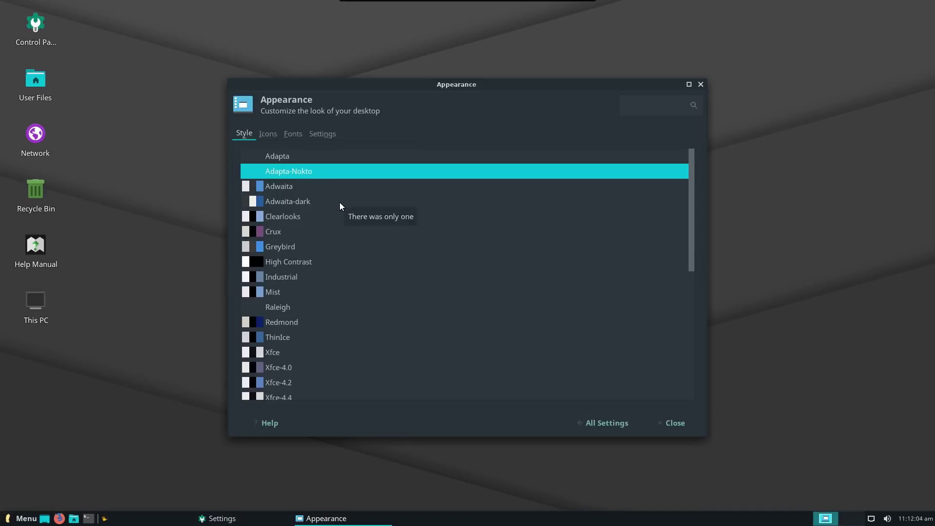
click(268, 135)
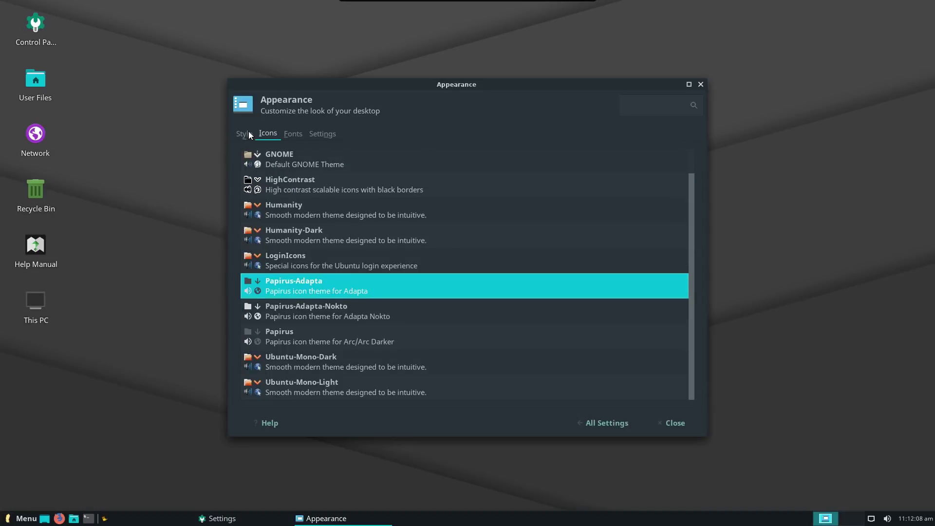
click(297, 139)
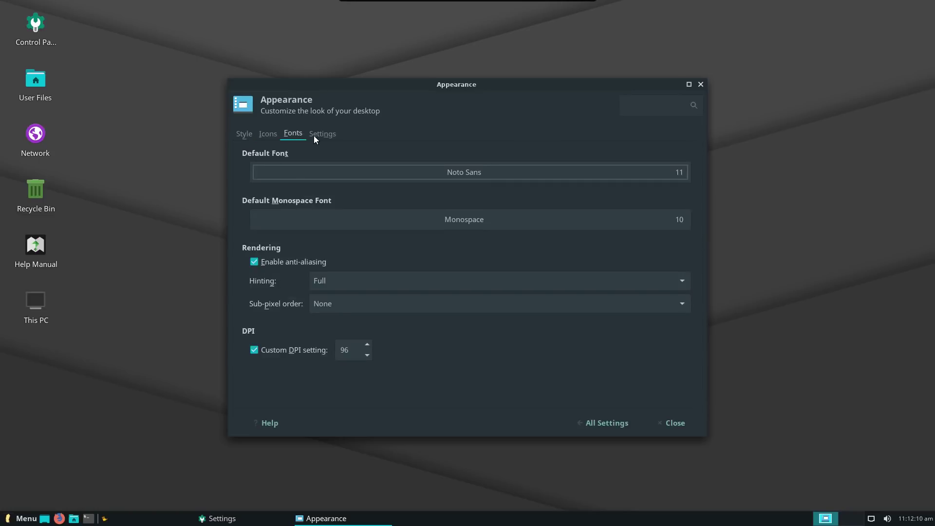
click(245, 137)
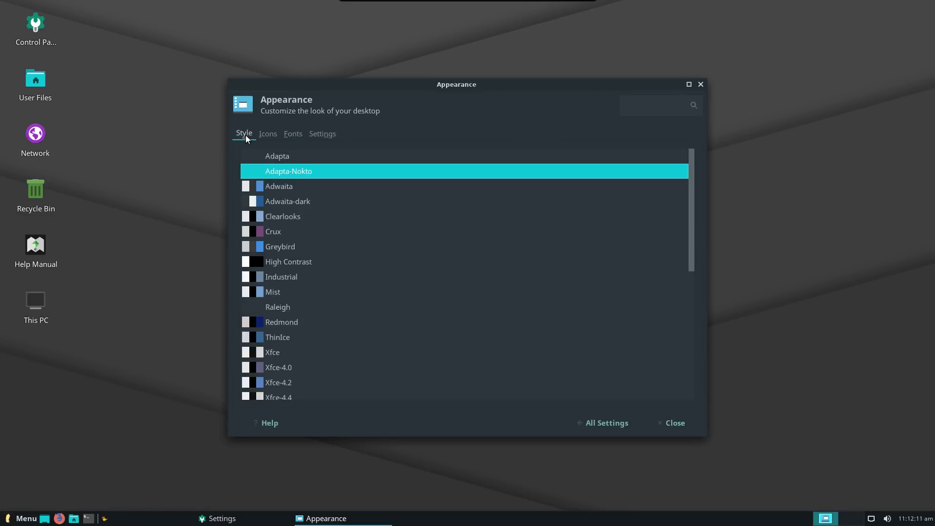
click(699, 87)
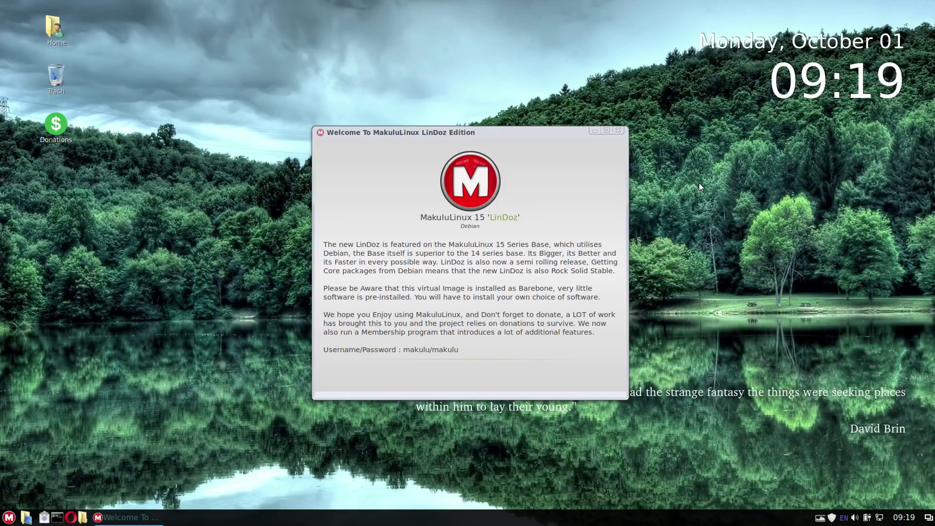
Step: Check memory usage with free -m in a terminal, then close the terminal and Welcome window
click(57, 517)
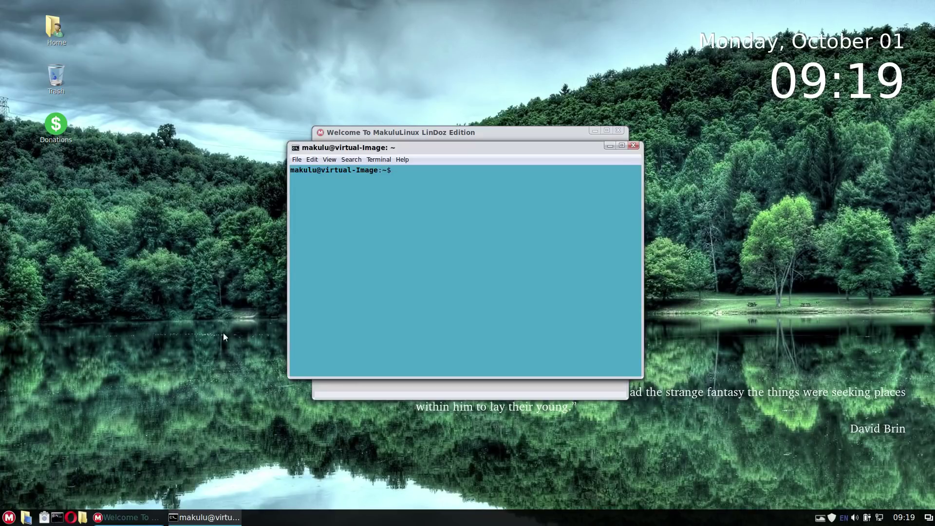
text(free -m)
key(Return)
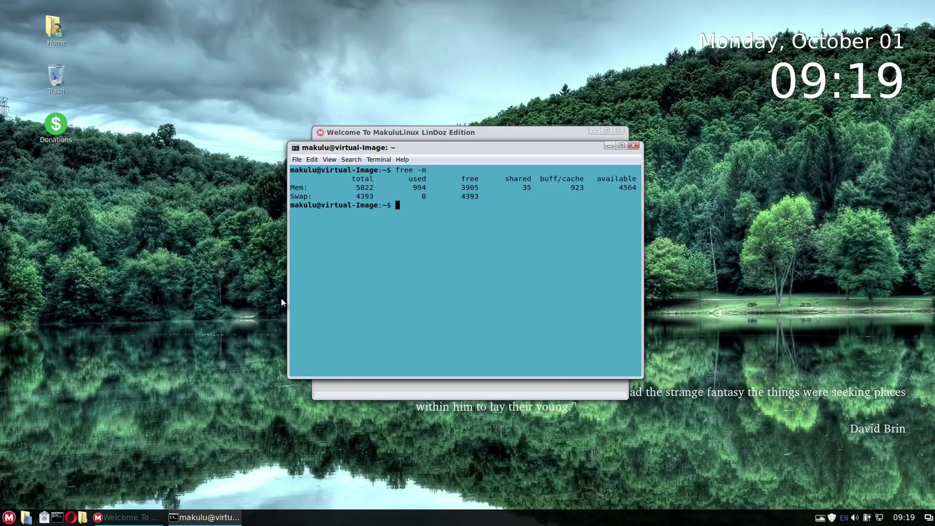
click(633, 145)
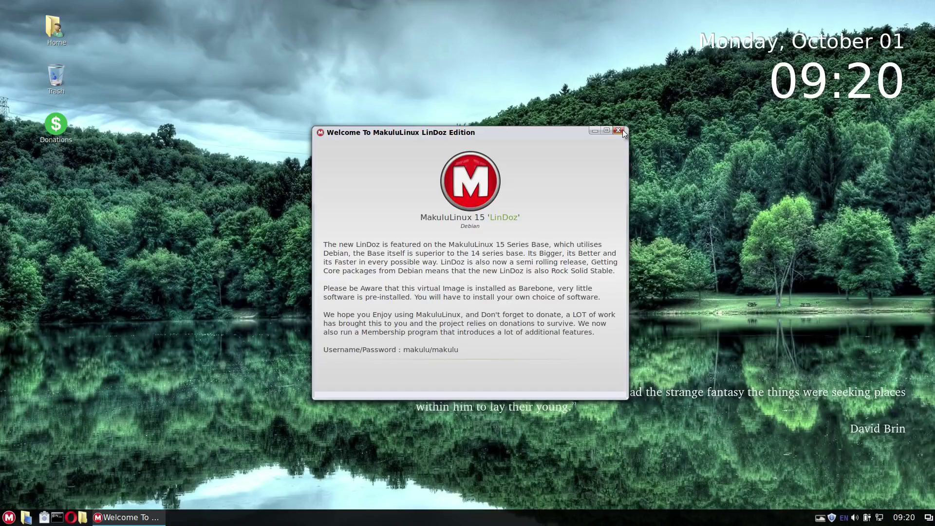
click(618, 130)
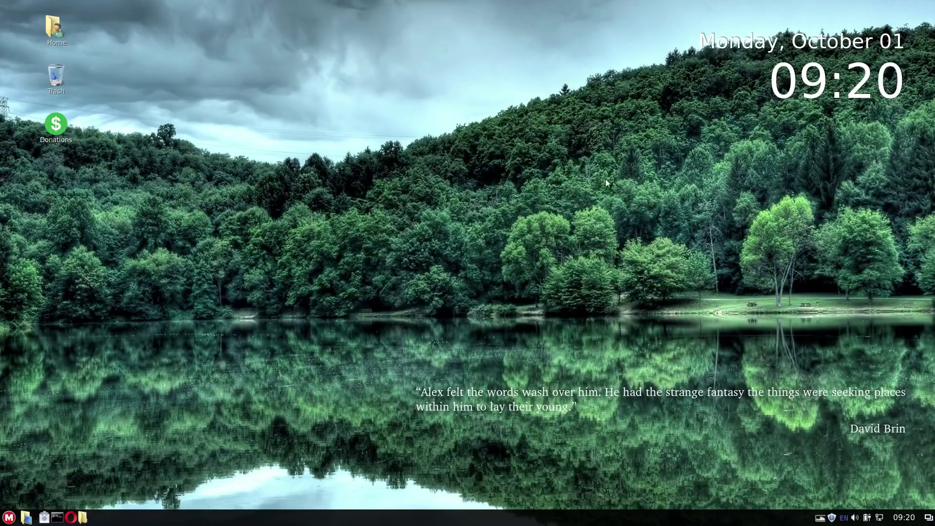
Step: Open the M menu to show All Applications entries like Accessibility, Archive Manager and BleachBit
click(8, 518)
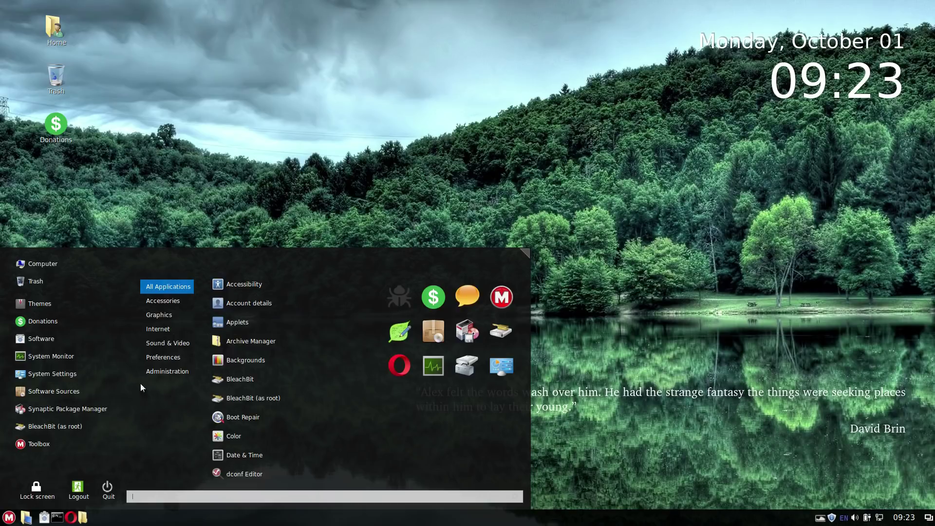
Step: Launch System Settings from the menu's left column to show Appearance and Preferences
mouse_move(171, 301)
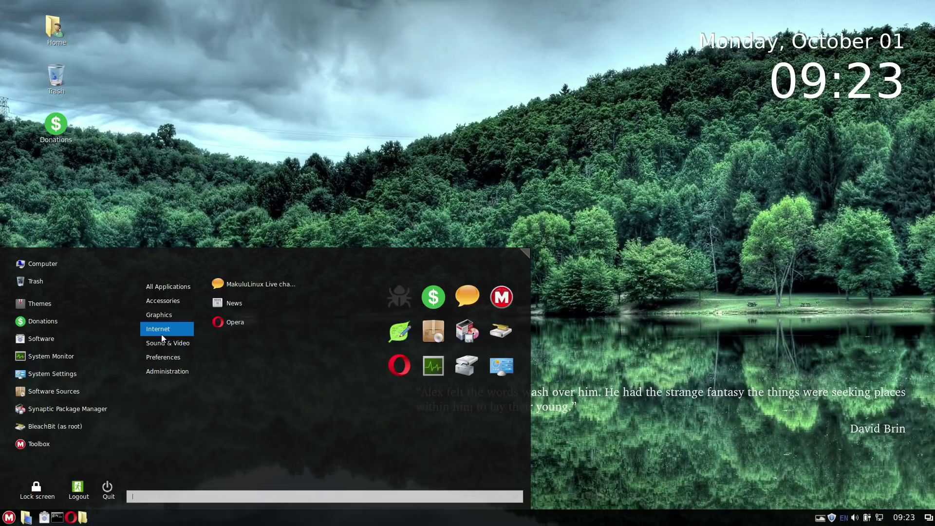
mouse_move(162, 345)
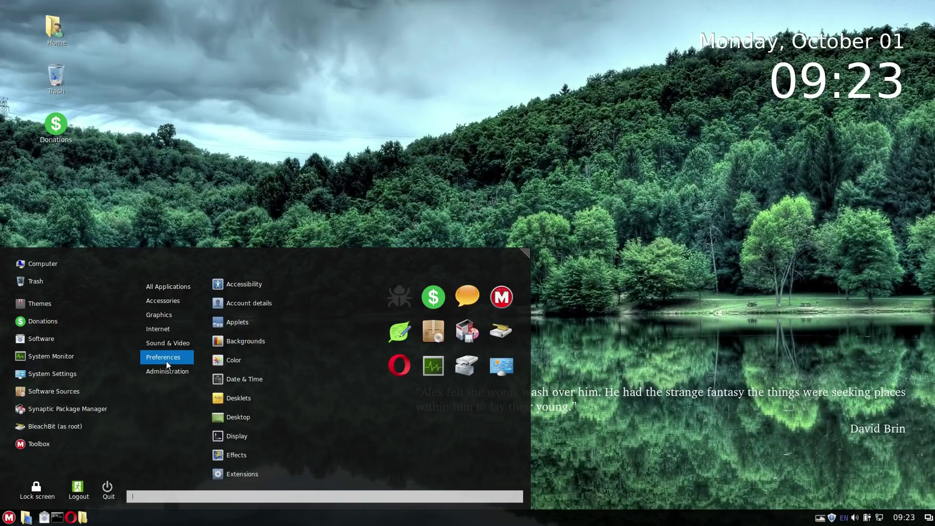
click(48, 373)
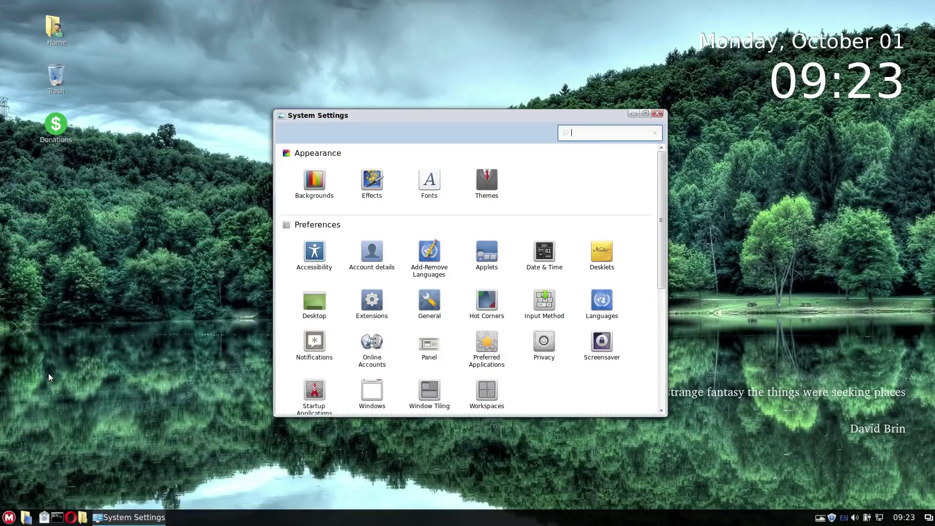
Step: Scroll System Settings down to Hardware and Administration and back, then reopen the application menu
scroll(566, 209, down, 5)
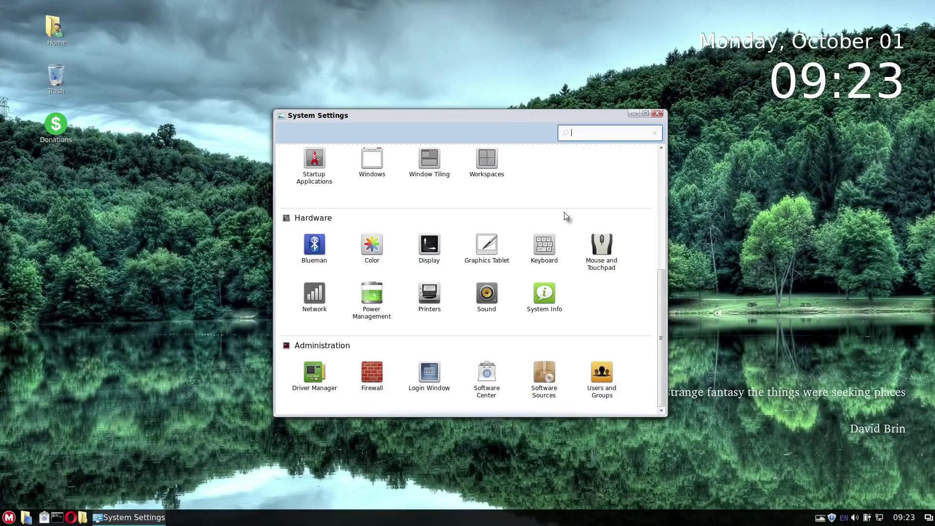
scroll(564, 213, up, 3)
scroll(564, 214, down, 3)
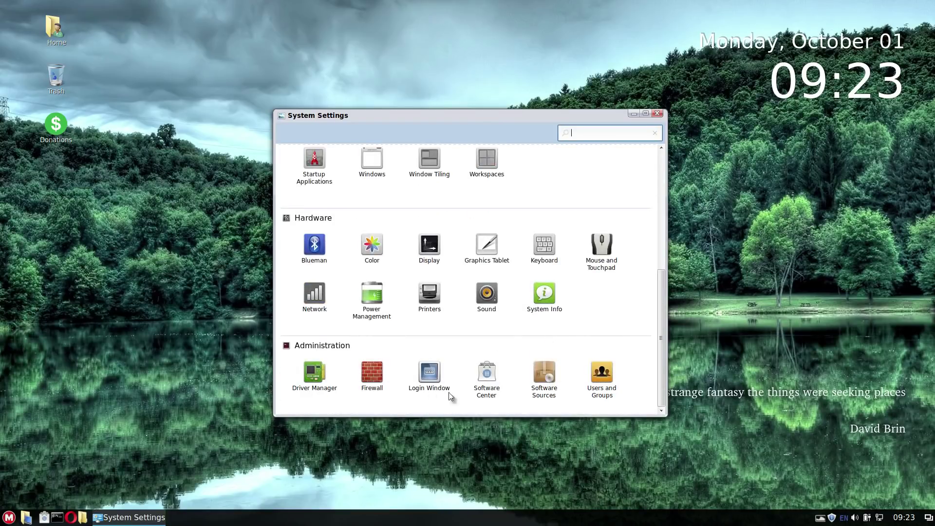
scroll(618, 373, up, 5)
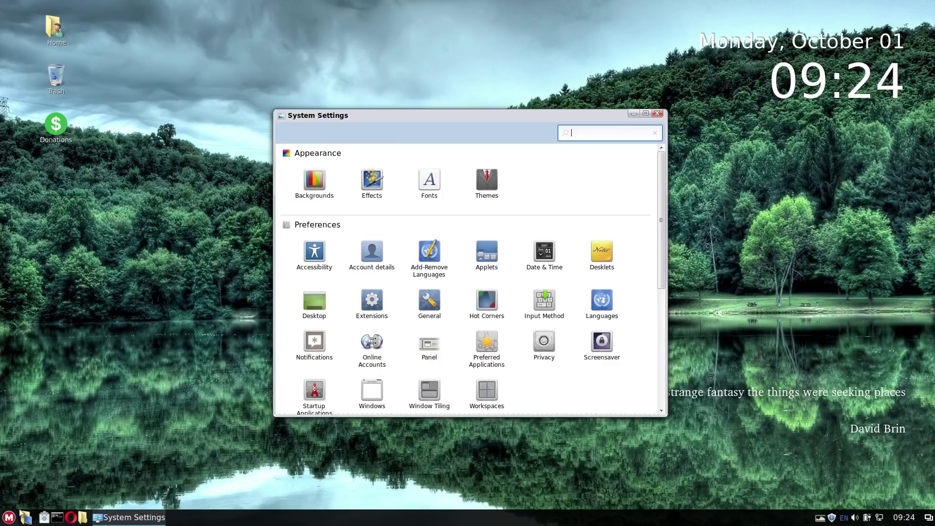
click(12, 522)
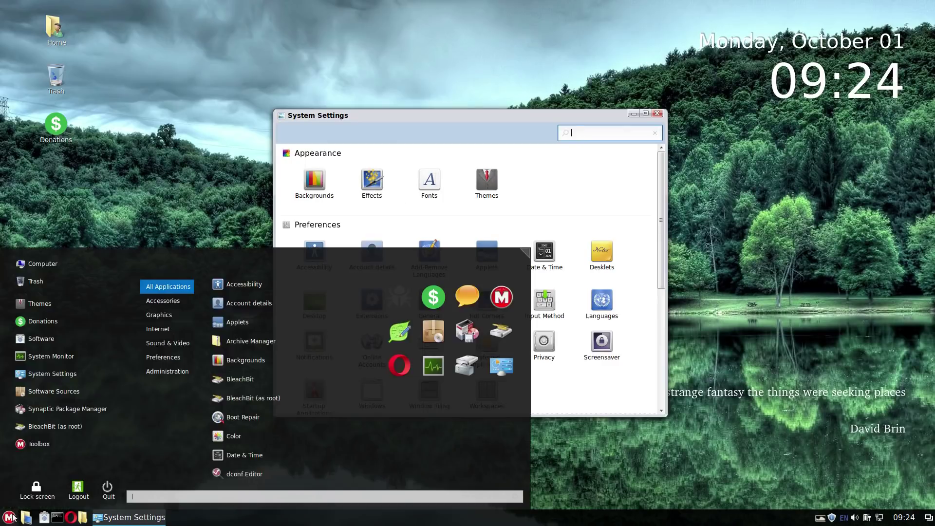
Step: In the Themes manager, switch the desktop theme to WinXP and preview the XP-style menu
click(27, 305)
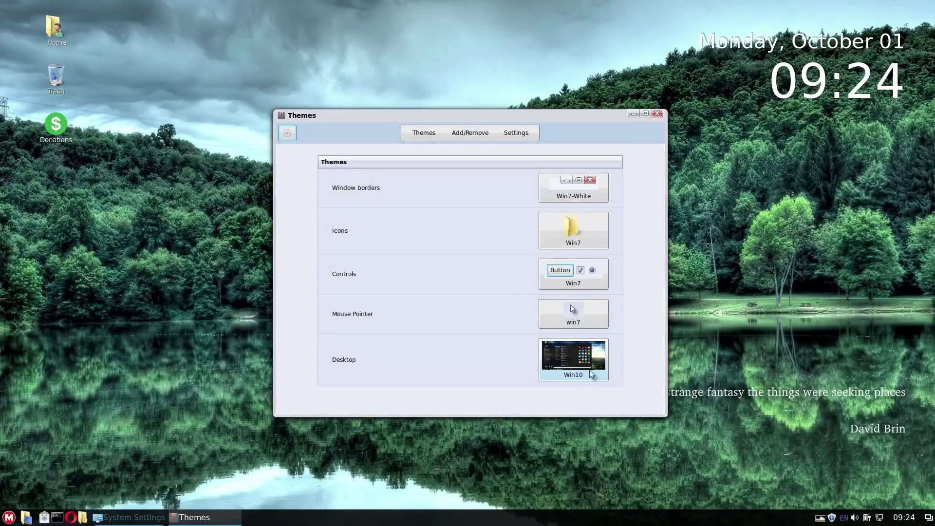
click(587, 375)
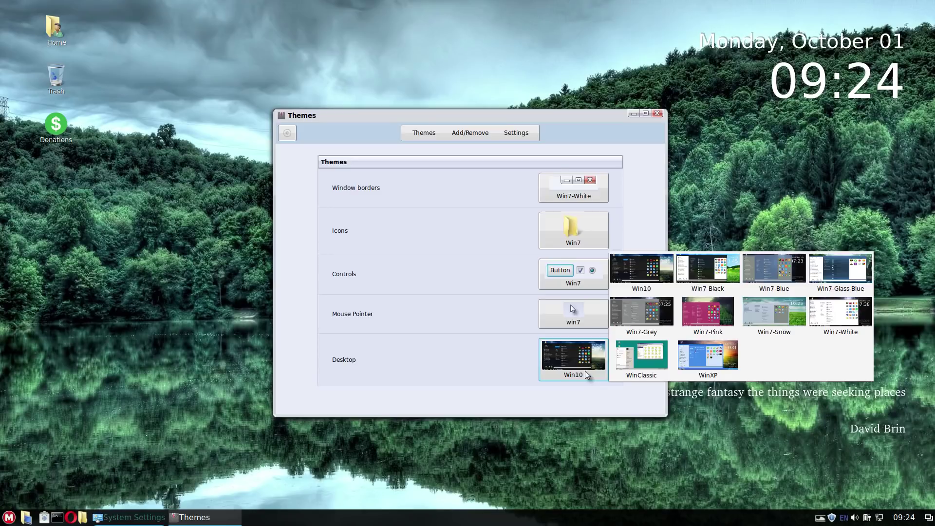
click(697, 363)
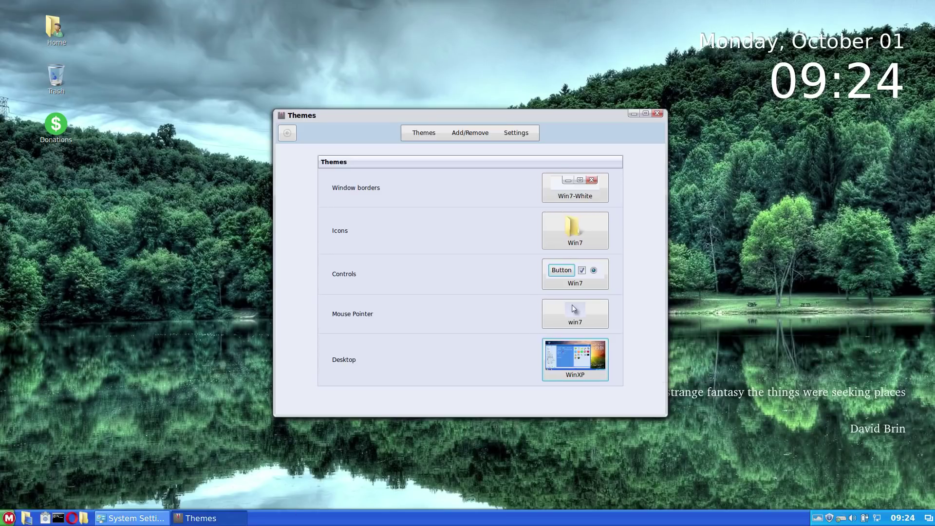
click(9, 518)
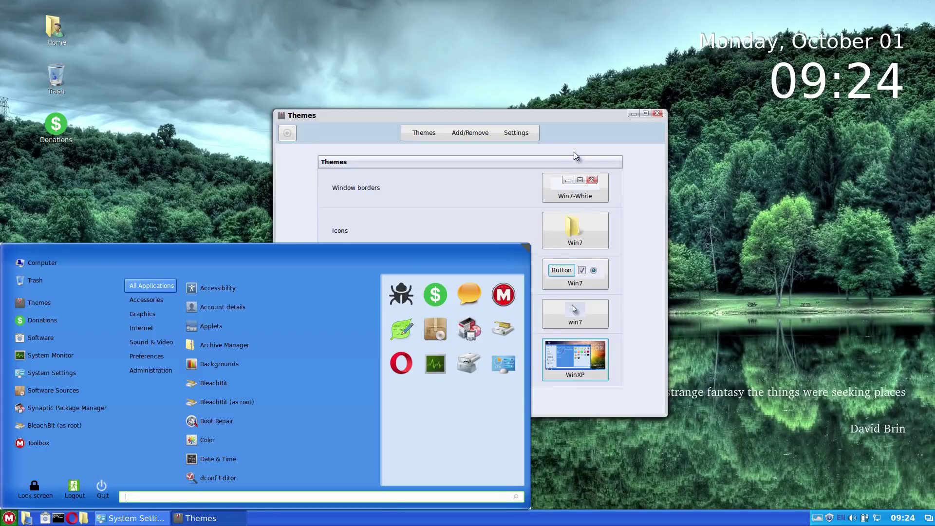
click(582, 135)
Step: Change the desktop theme to Win7-Snow and view its menu style
click(592, 364)
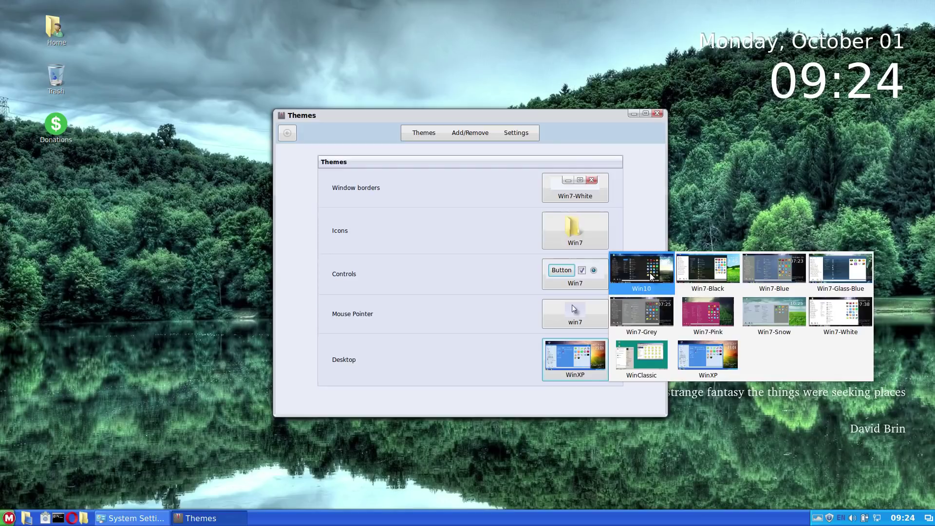
click(768, 313)
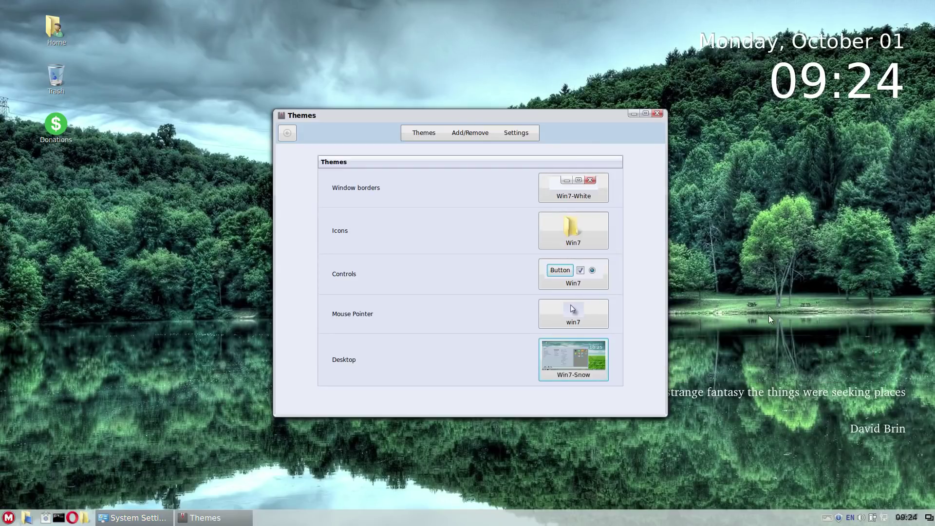
click(7, 516)
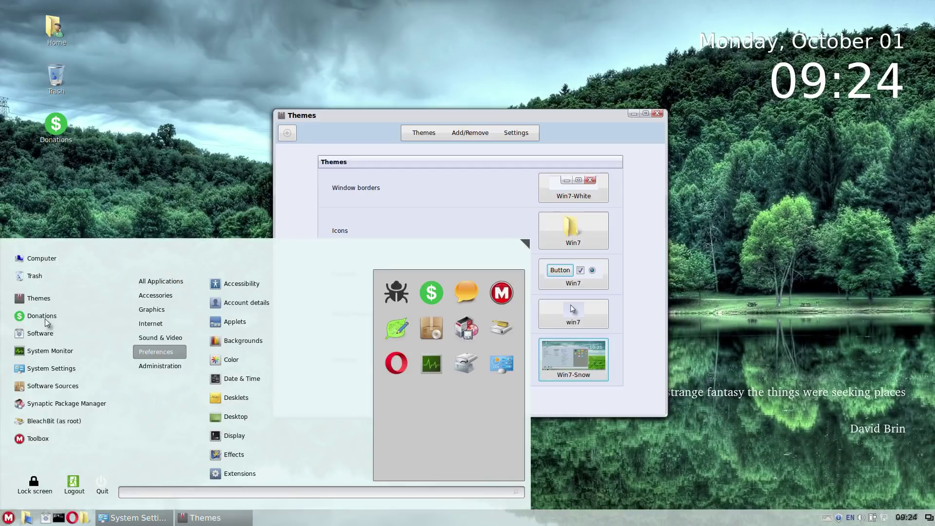
Step: Set the desktop theme to Win7-White, check the menu, and open the Home folder
click(38, 298)
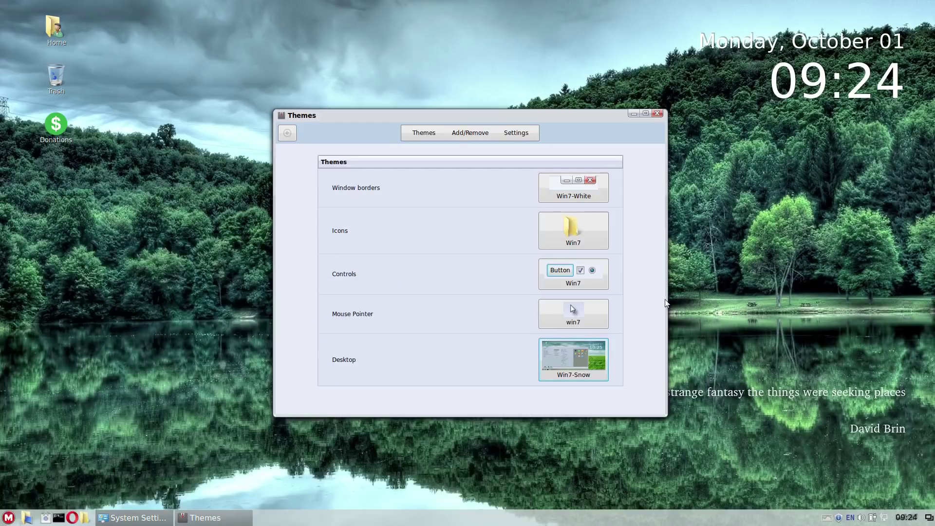
click(578, 375)
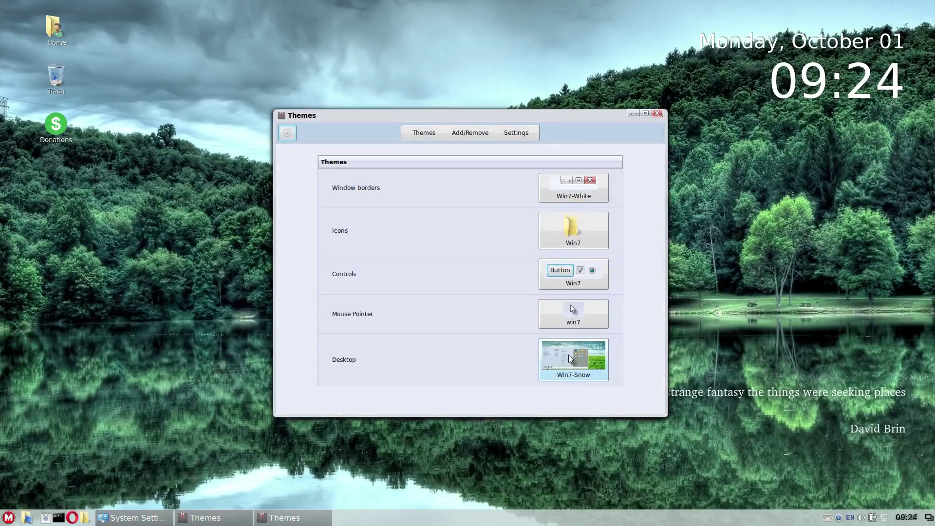
click(570, 358)
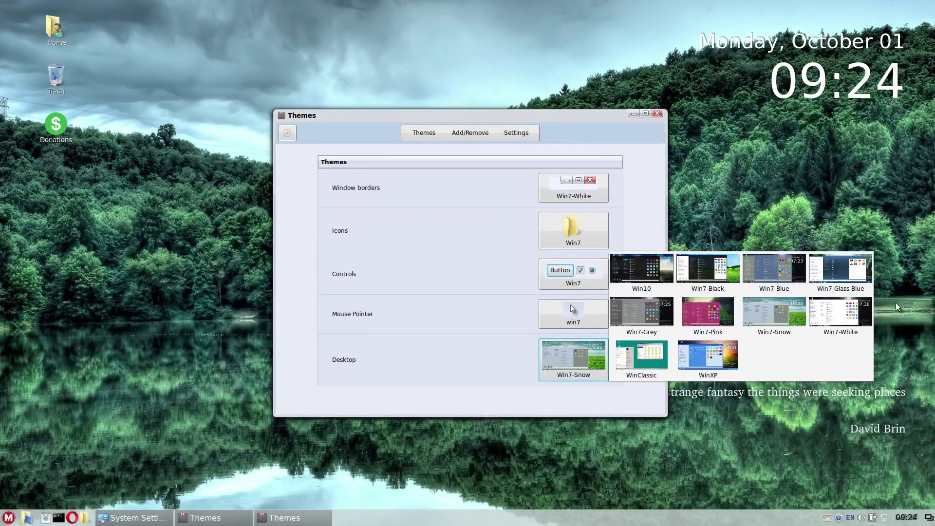
click(841, 312)
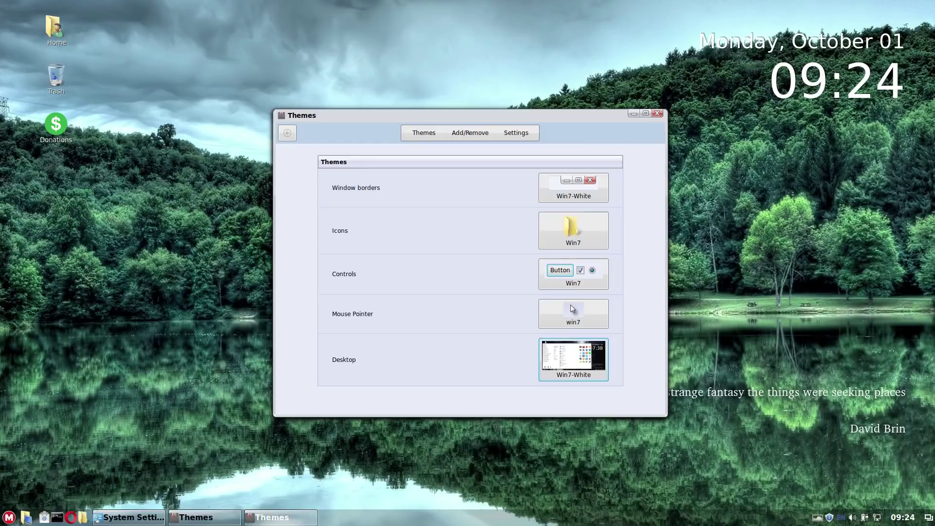
click(9, 518)
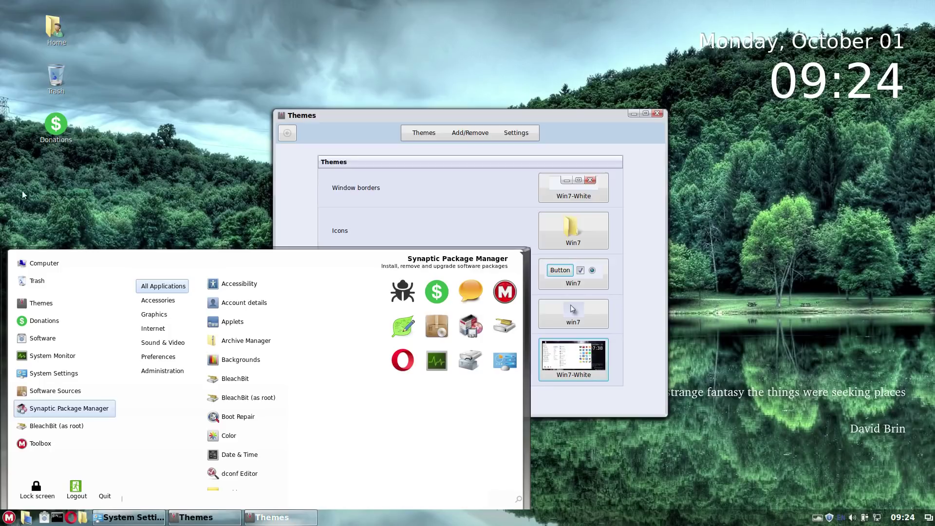
click(56, 23)
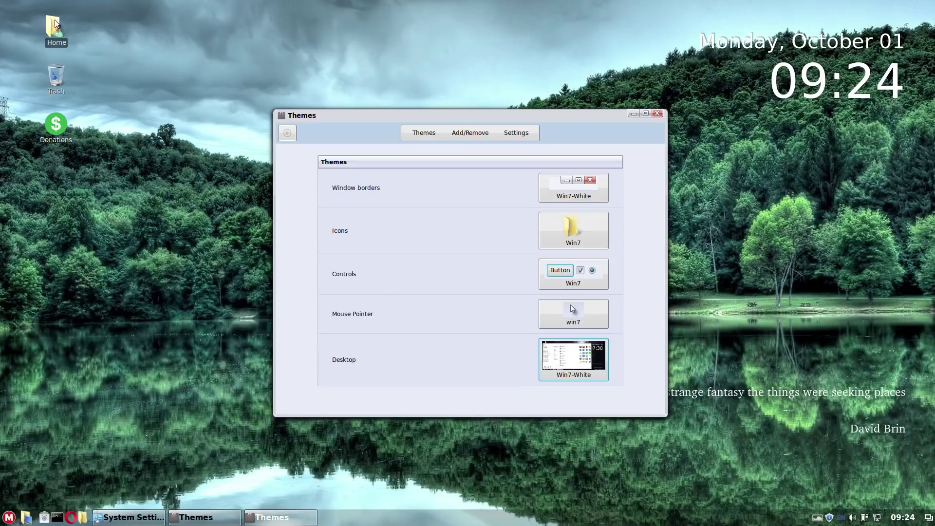
double_click(56, 28)
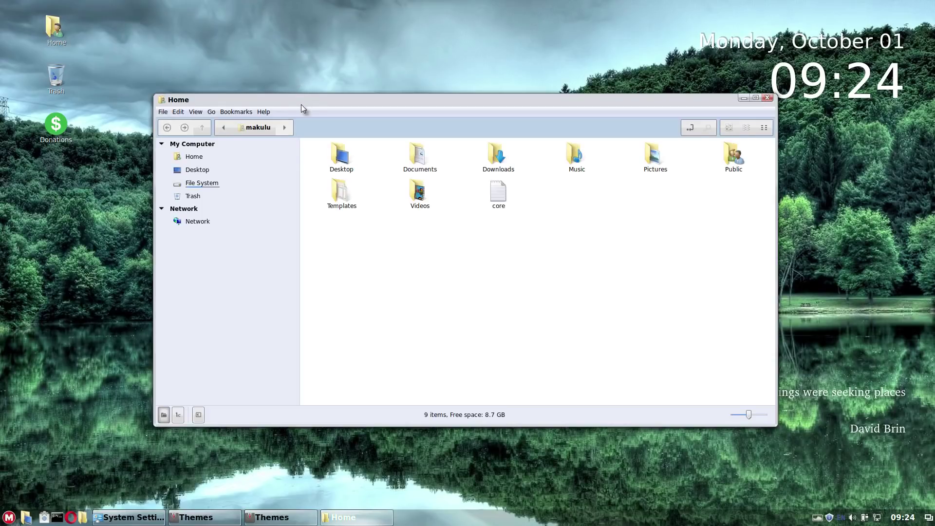
Step: Place the Home window top-left and a Themes window lower right, switching focus between windows
drag(297, 100, 160, 30)
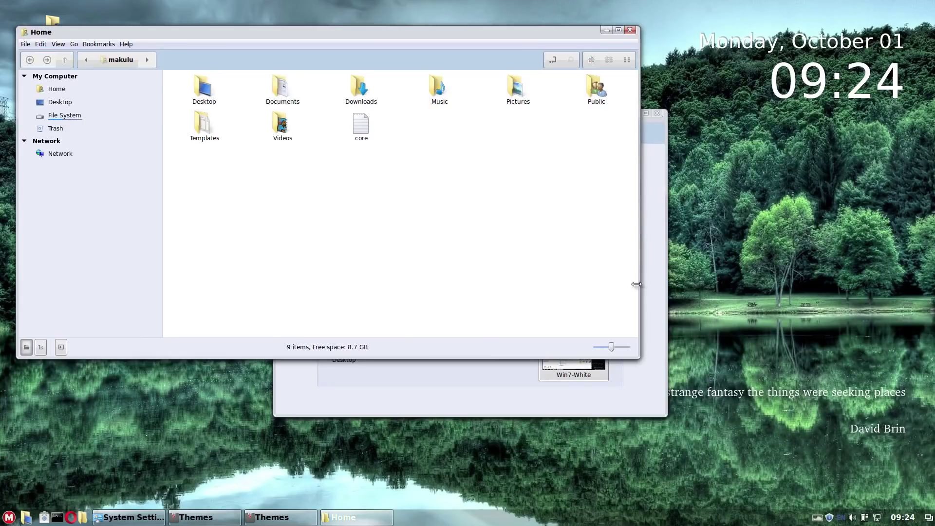
click(662, 261)
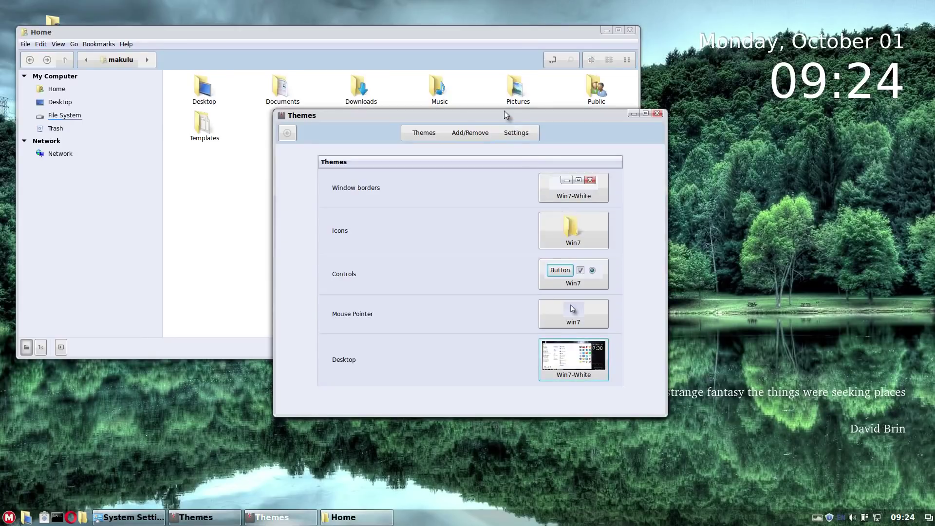
drag(512, 111, 762, 198)
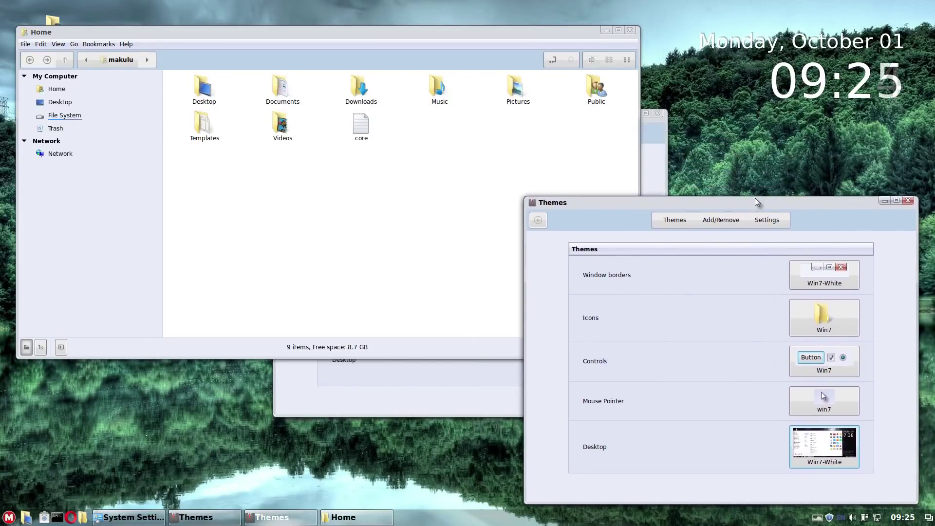
click(343, 404)
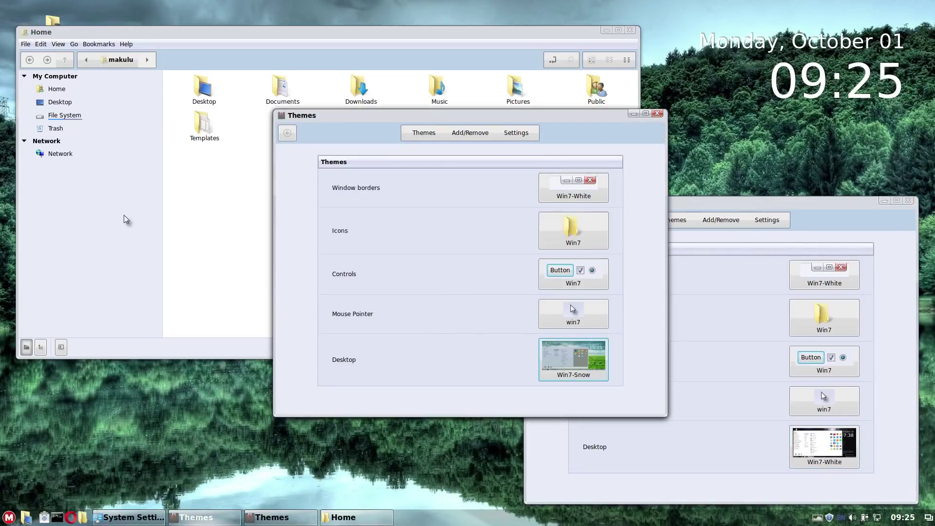
click(215, 210)
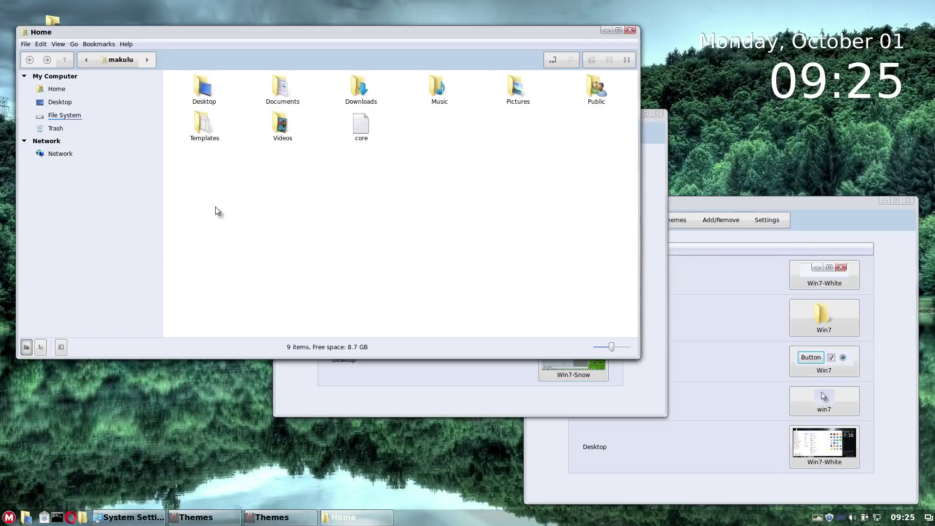